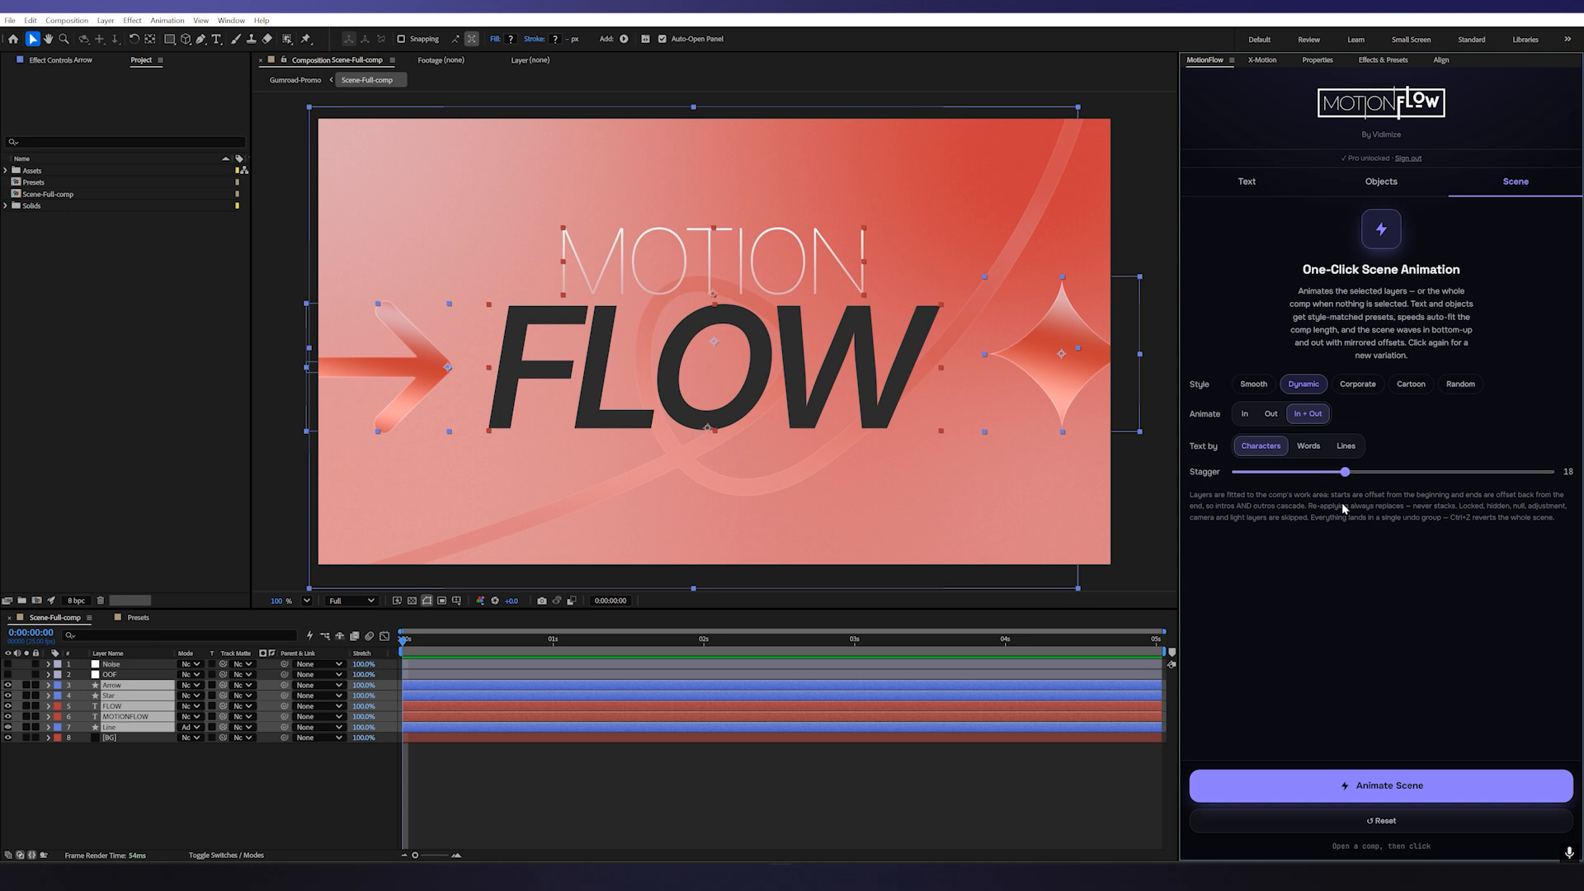
# Generate a Dynamic in-and-out scene animation by characters for the selected layers and preview it
pyautogui.click(1319, 785)
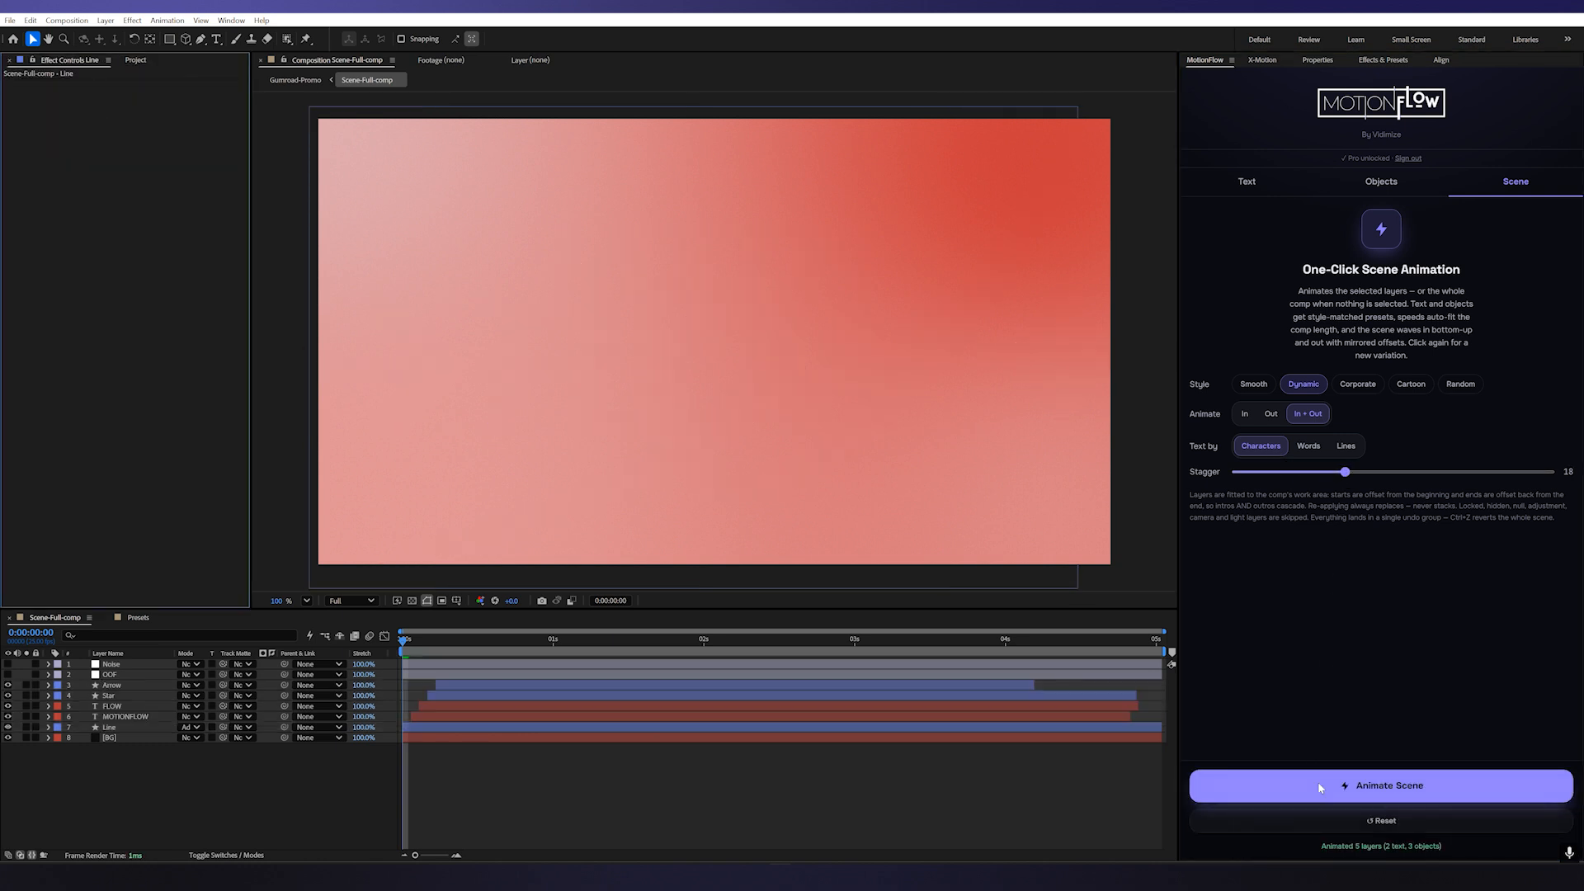
pyautogui.press('space')
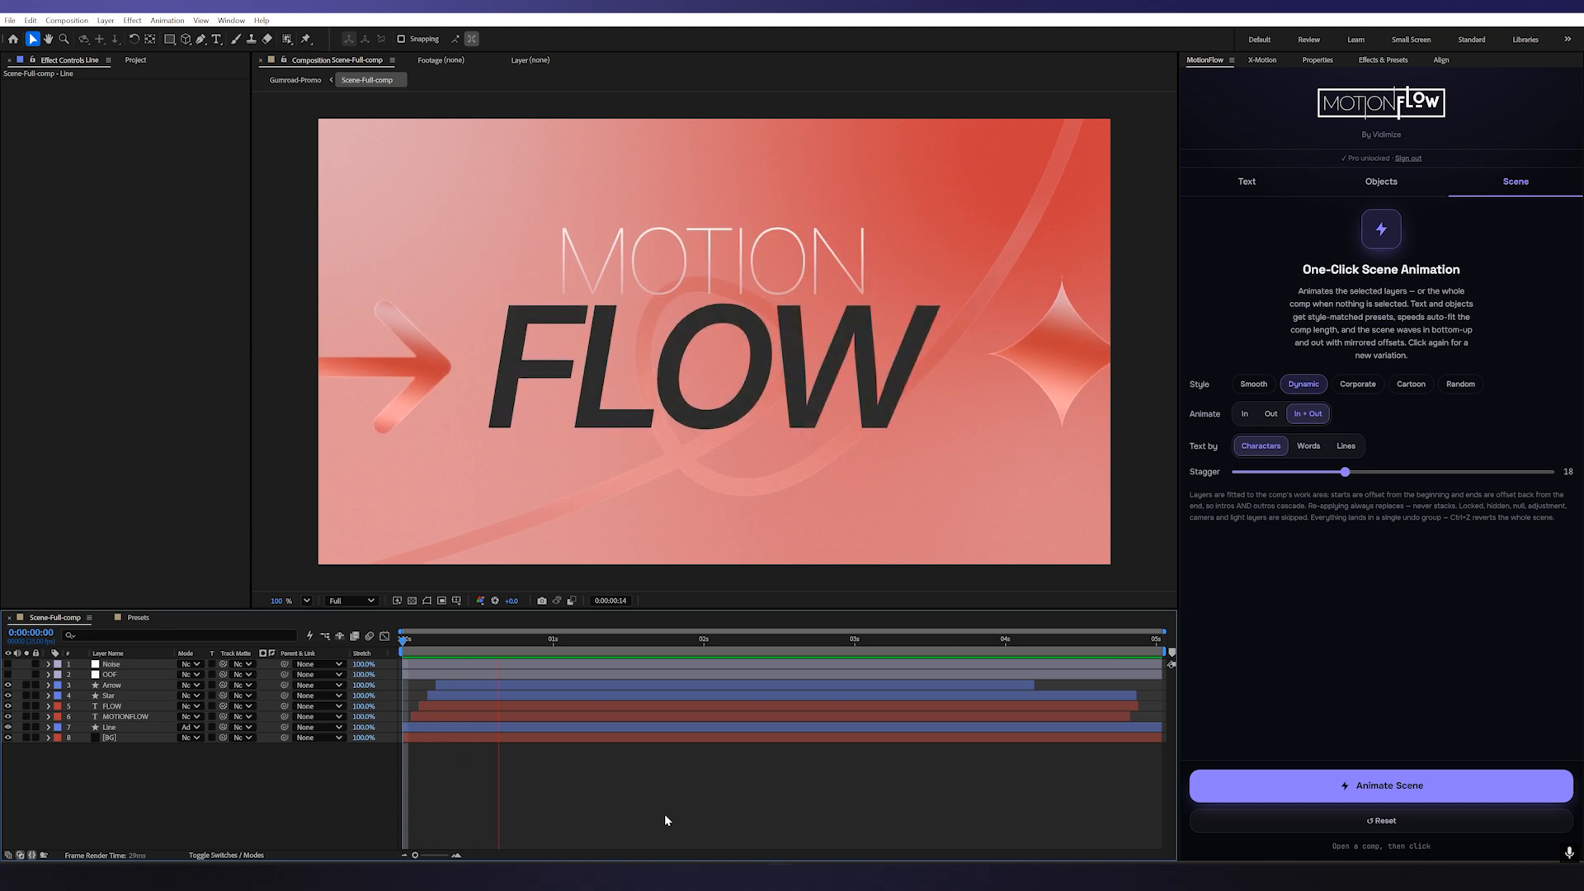
pyautogui.click(621, 642)
# Select the layers from Arrow to Line, animate the scene with the Random style, and play it from the start
pyautogui.click(143, 696)
pyautogui.click(139, 686)
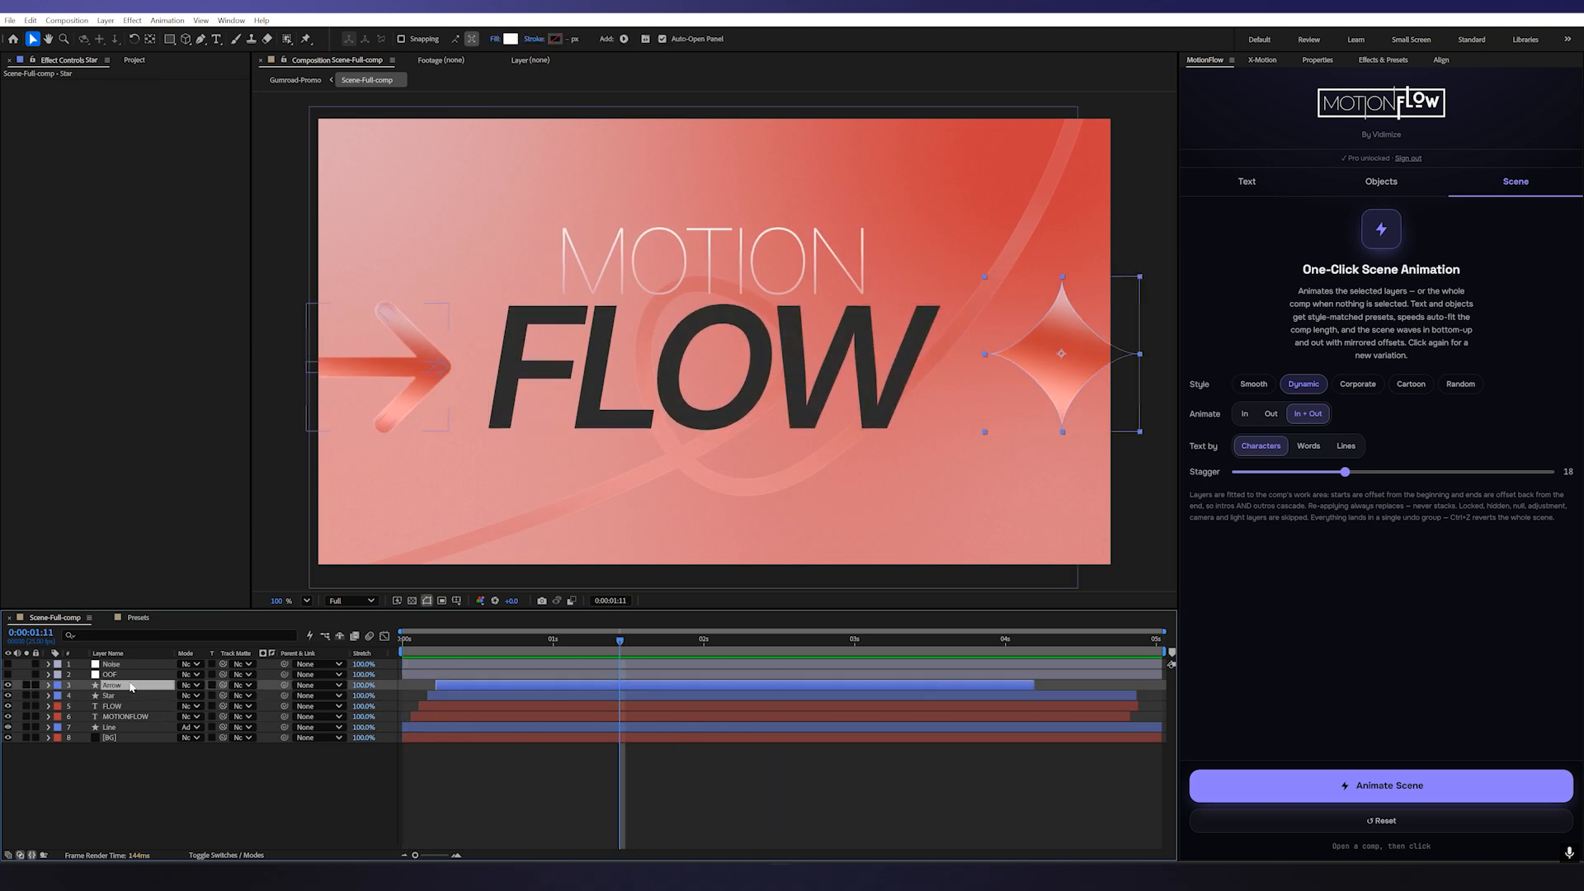
pyautogui.keyDown('shift'); pyautogui.click(134, 730); pyautogui.keyUp('shift')
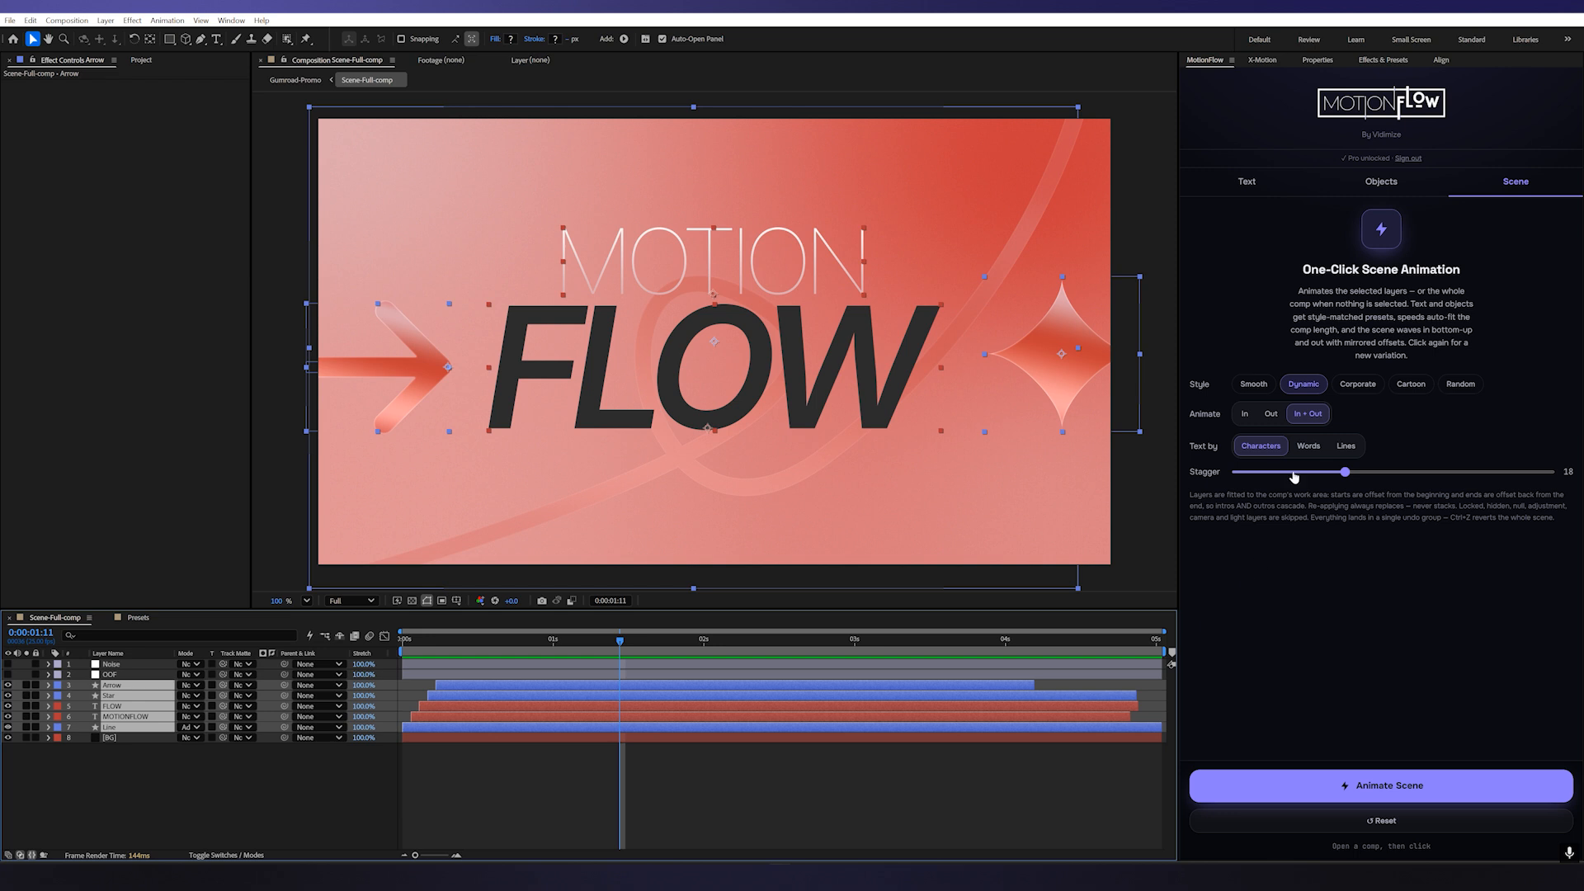
pyautogui.click(1461, 385)
pyautogui.click(1276, 788)
pyautogui.moveTo(419, 642); pyautogui.dragTo(399, 643)
pyautogui.press('space')
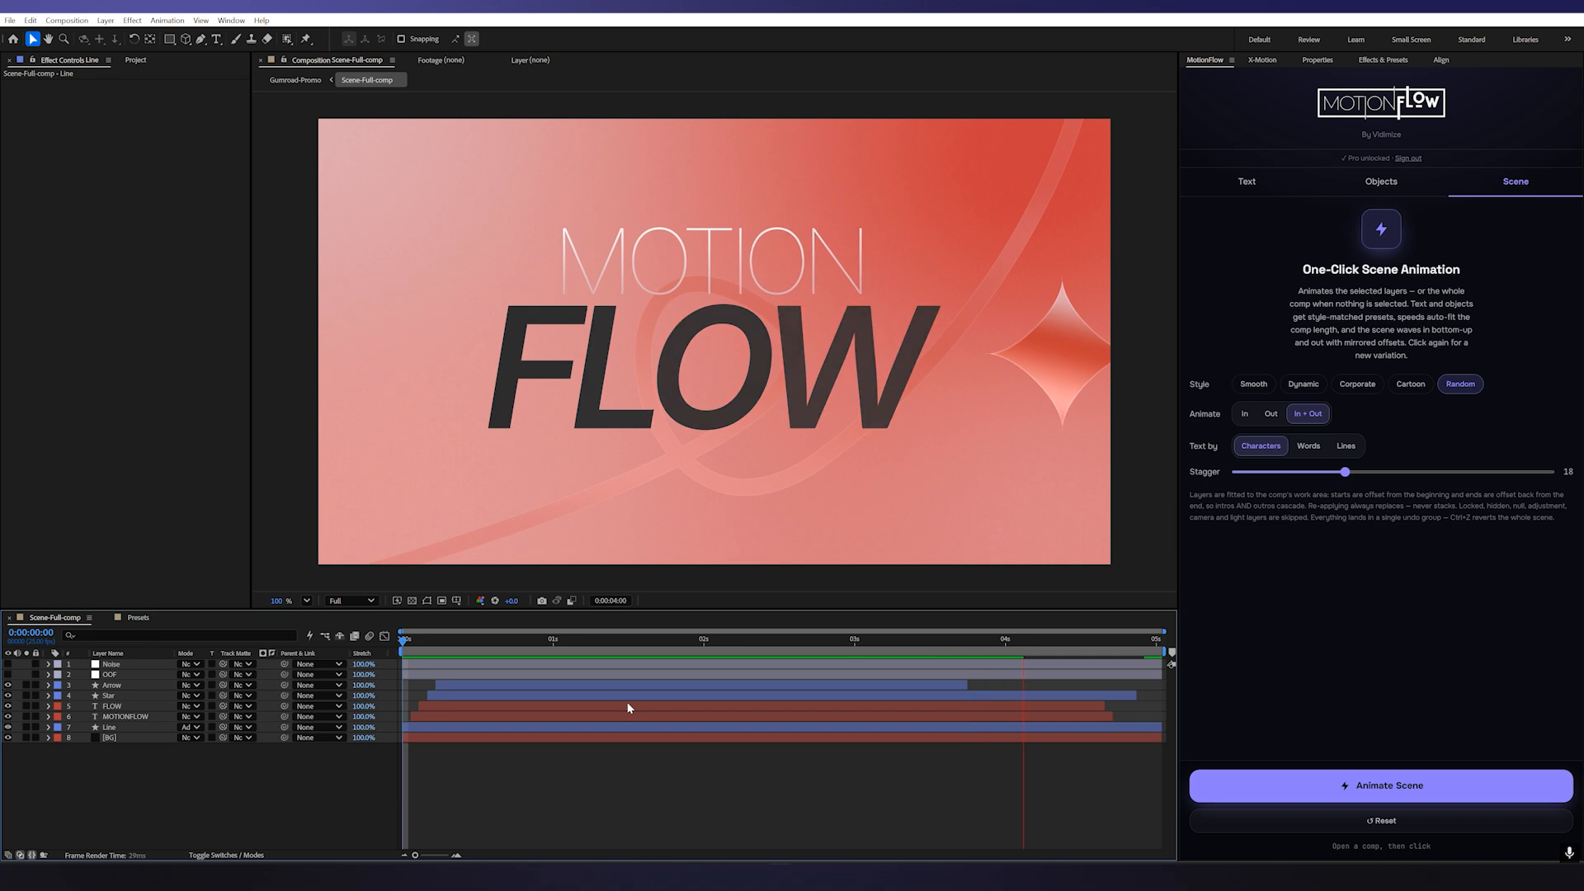
pyautogui.press('space')
# Reselect the layers from Arrow to Line, regenerate the scene animation with the Dynamic style, and preview it
pyautogui.click(137, 685)
pyautogui.keyDown('shift'); pyautogui.click(126, 729); pyautogui.keyUp('shift')
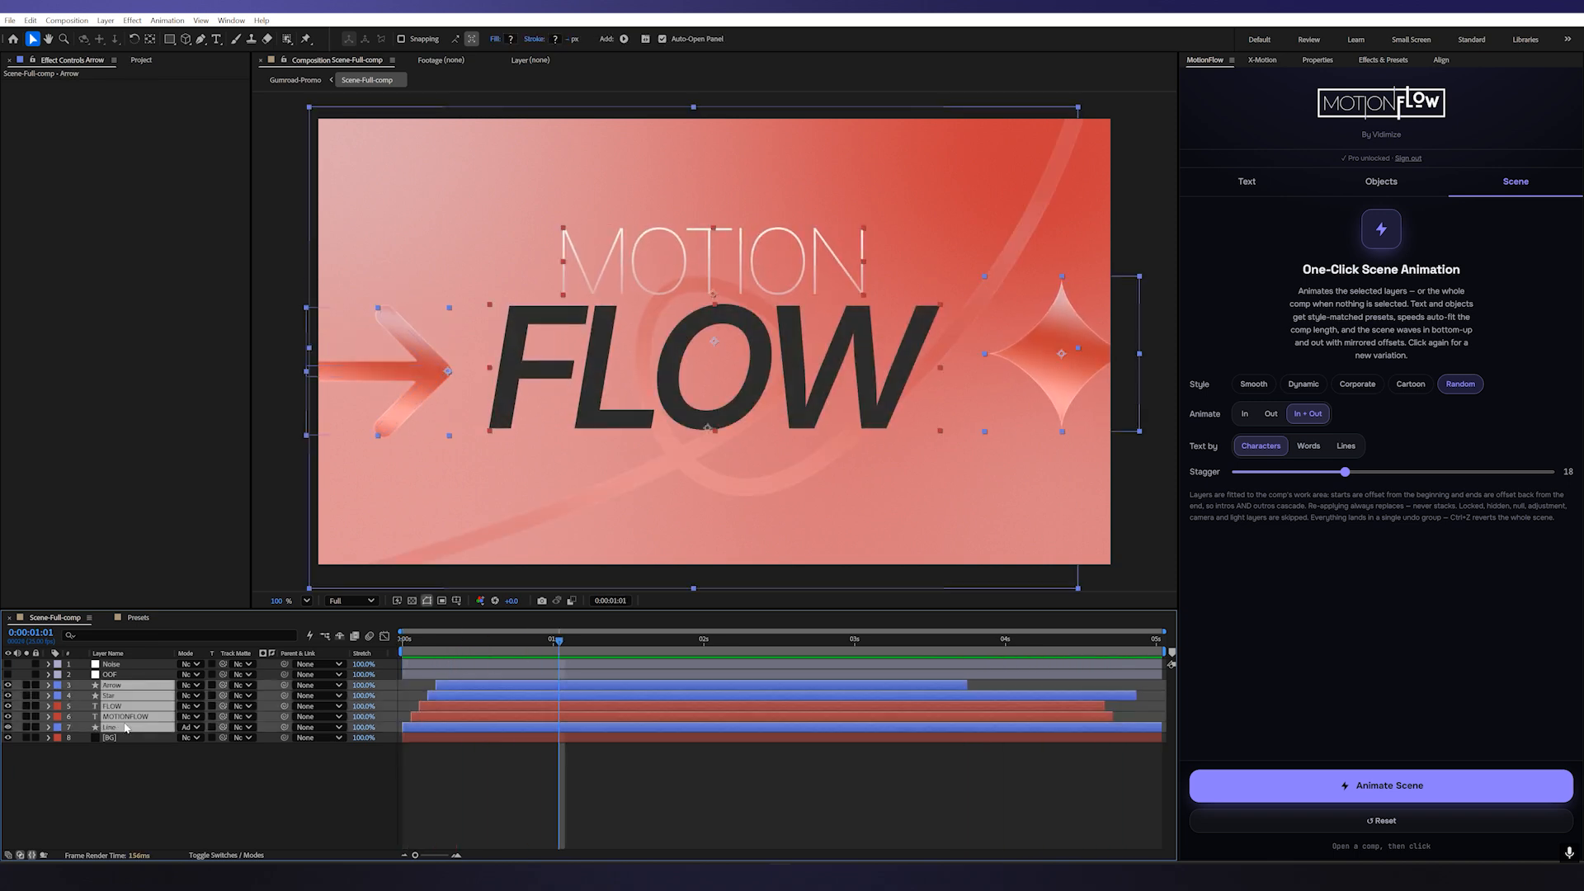
pyautogui.click(1297, 390)
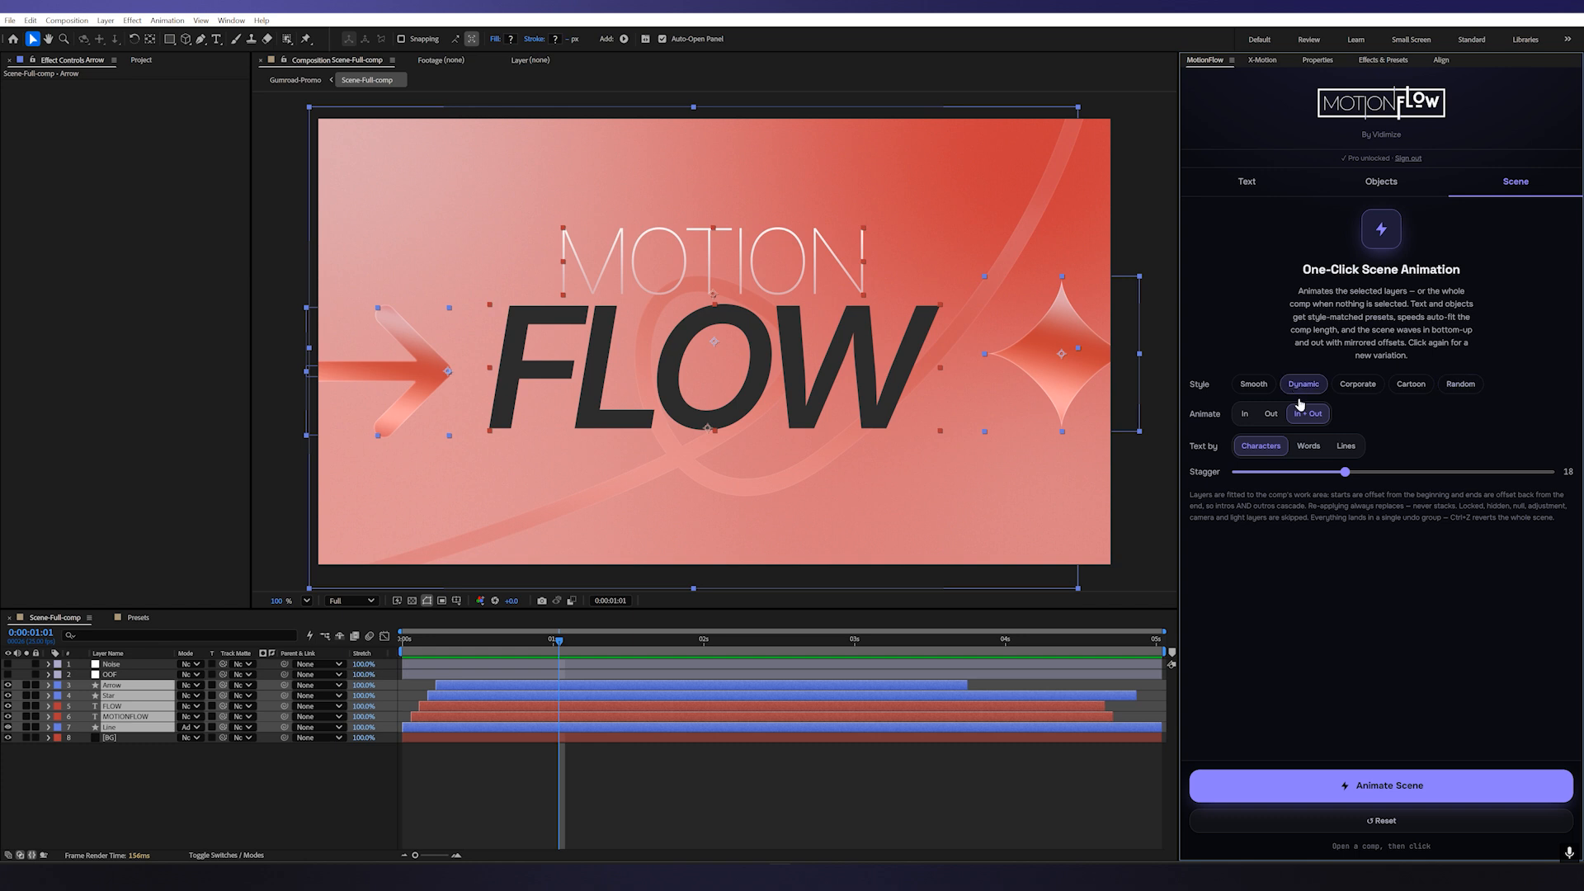
pyautogui.click(1397, 783)
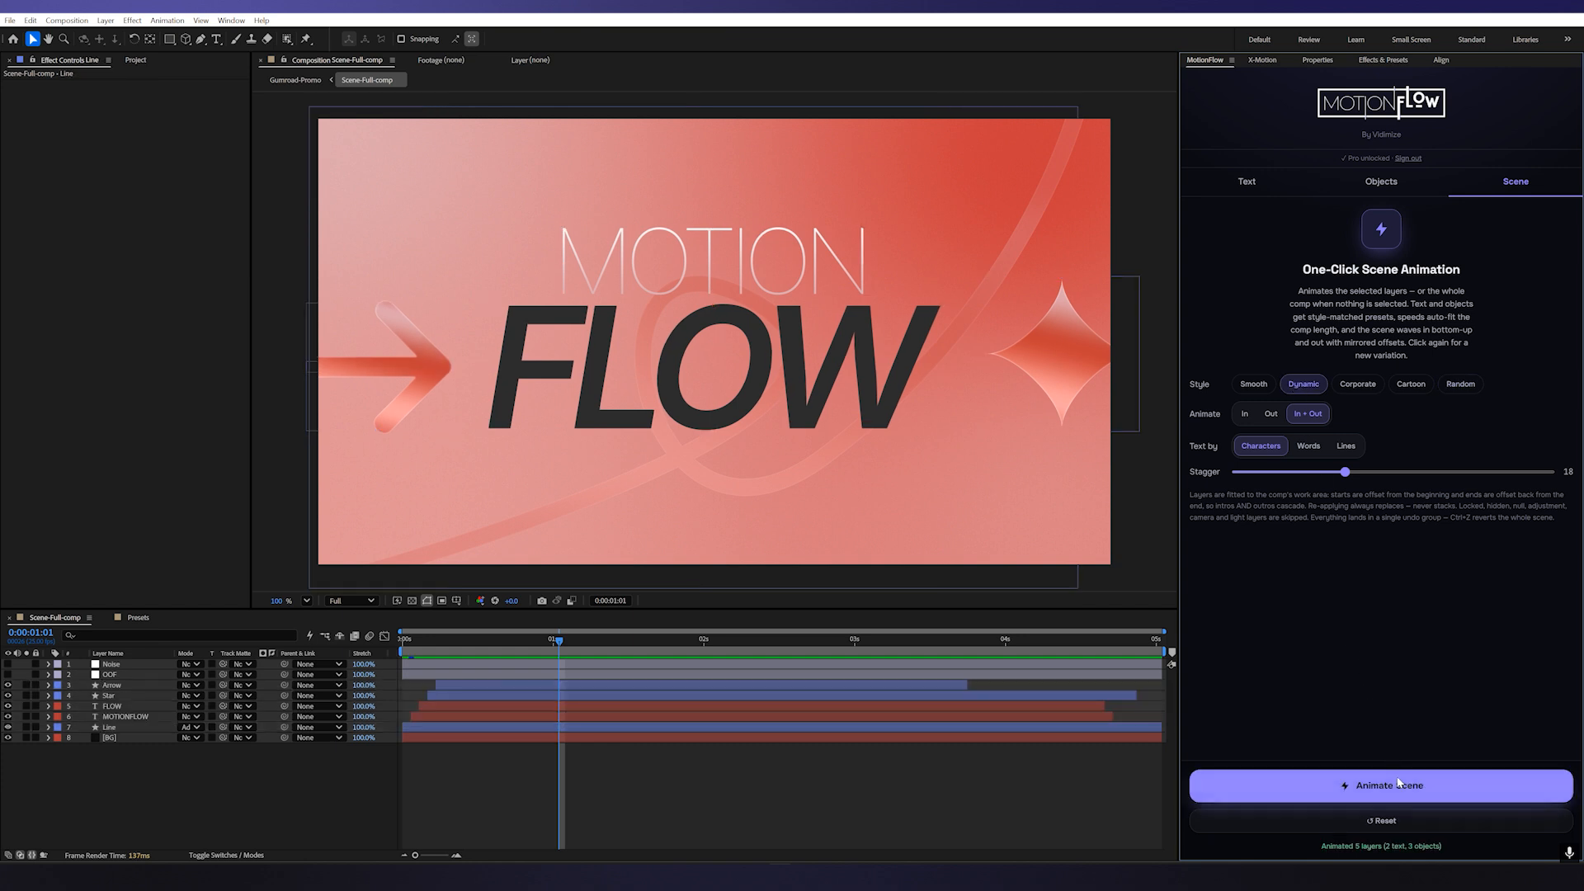
pyautogui.press('space')
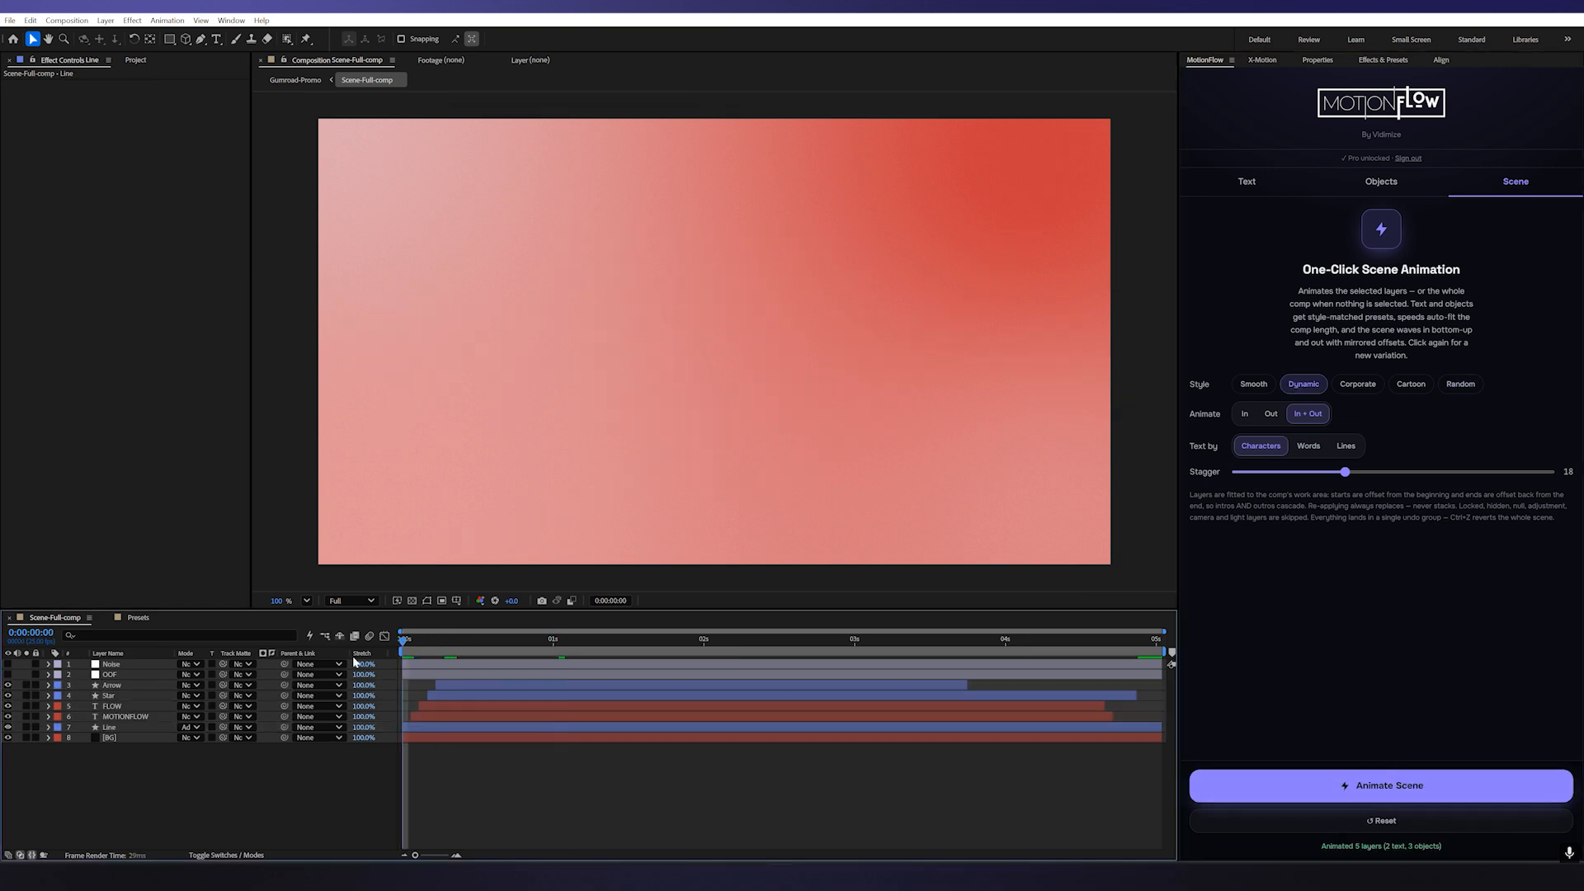
pyautogui.click(679, 678)
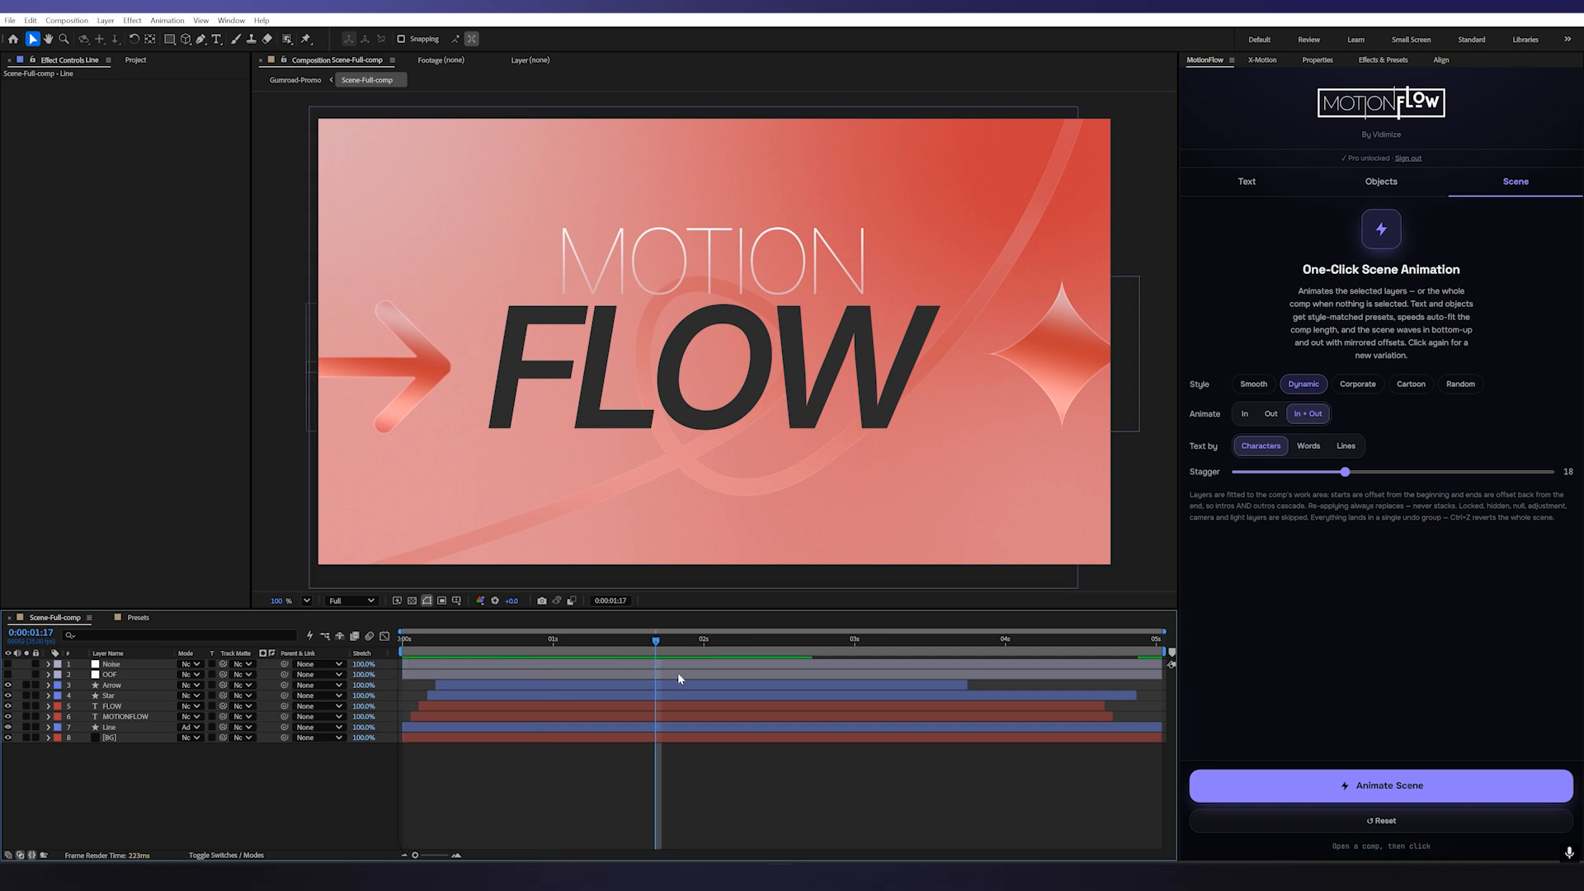
pyautogui.moveTo(230, 779); pyautogui.dragTo(104, 660)
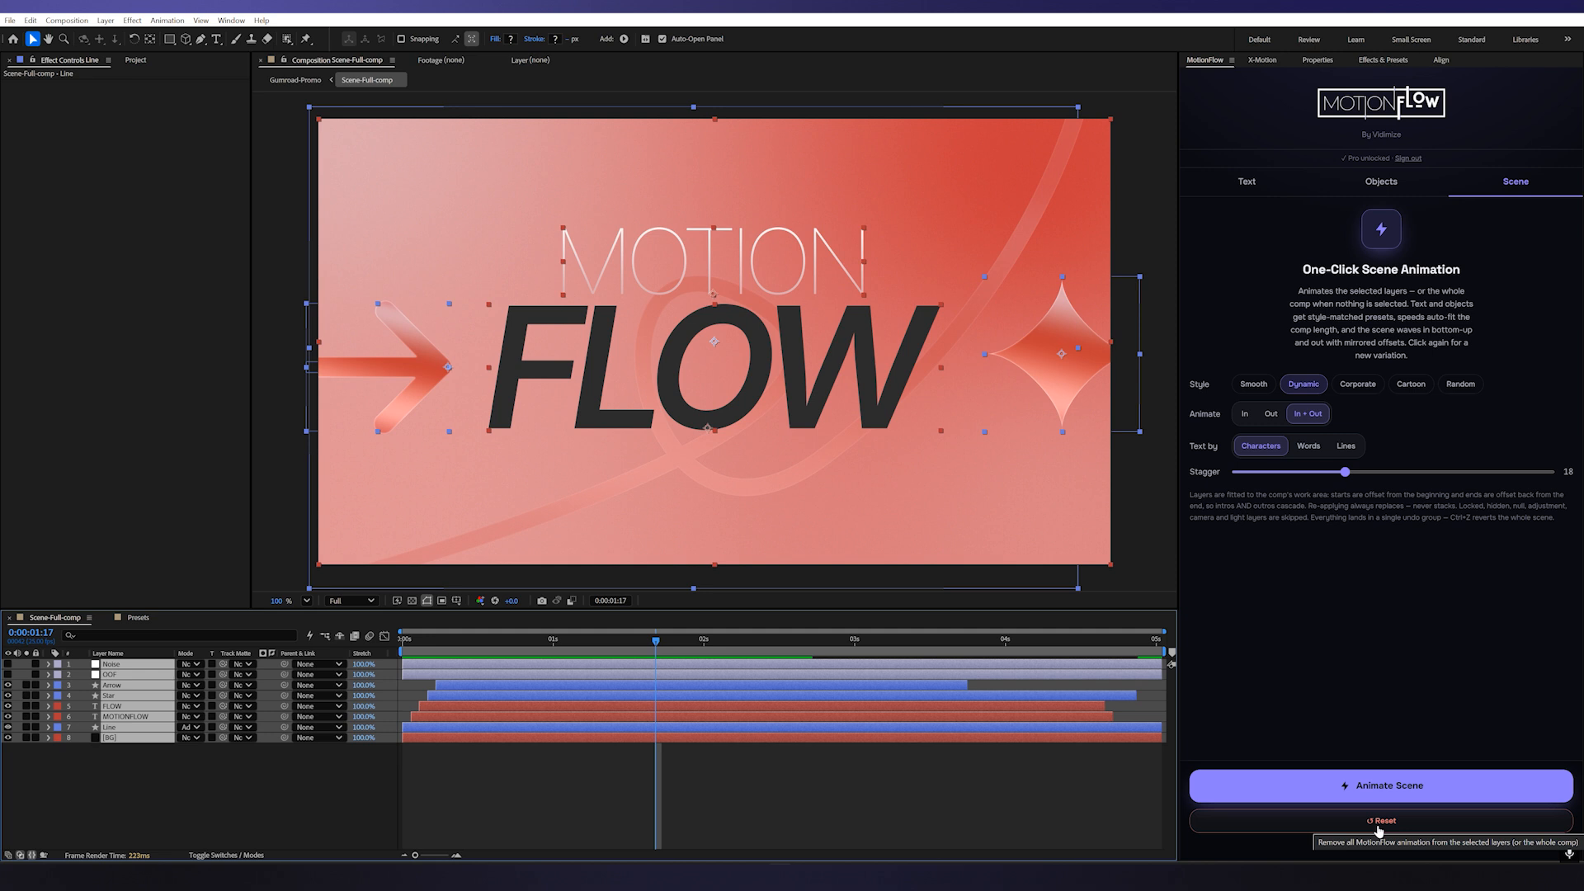
pyautogui.click(766, 786)
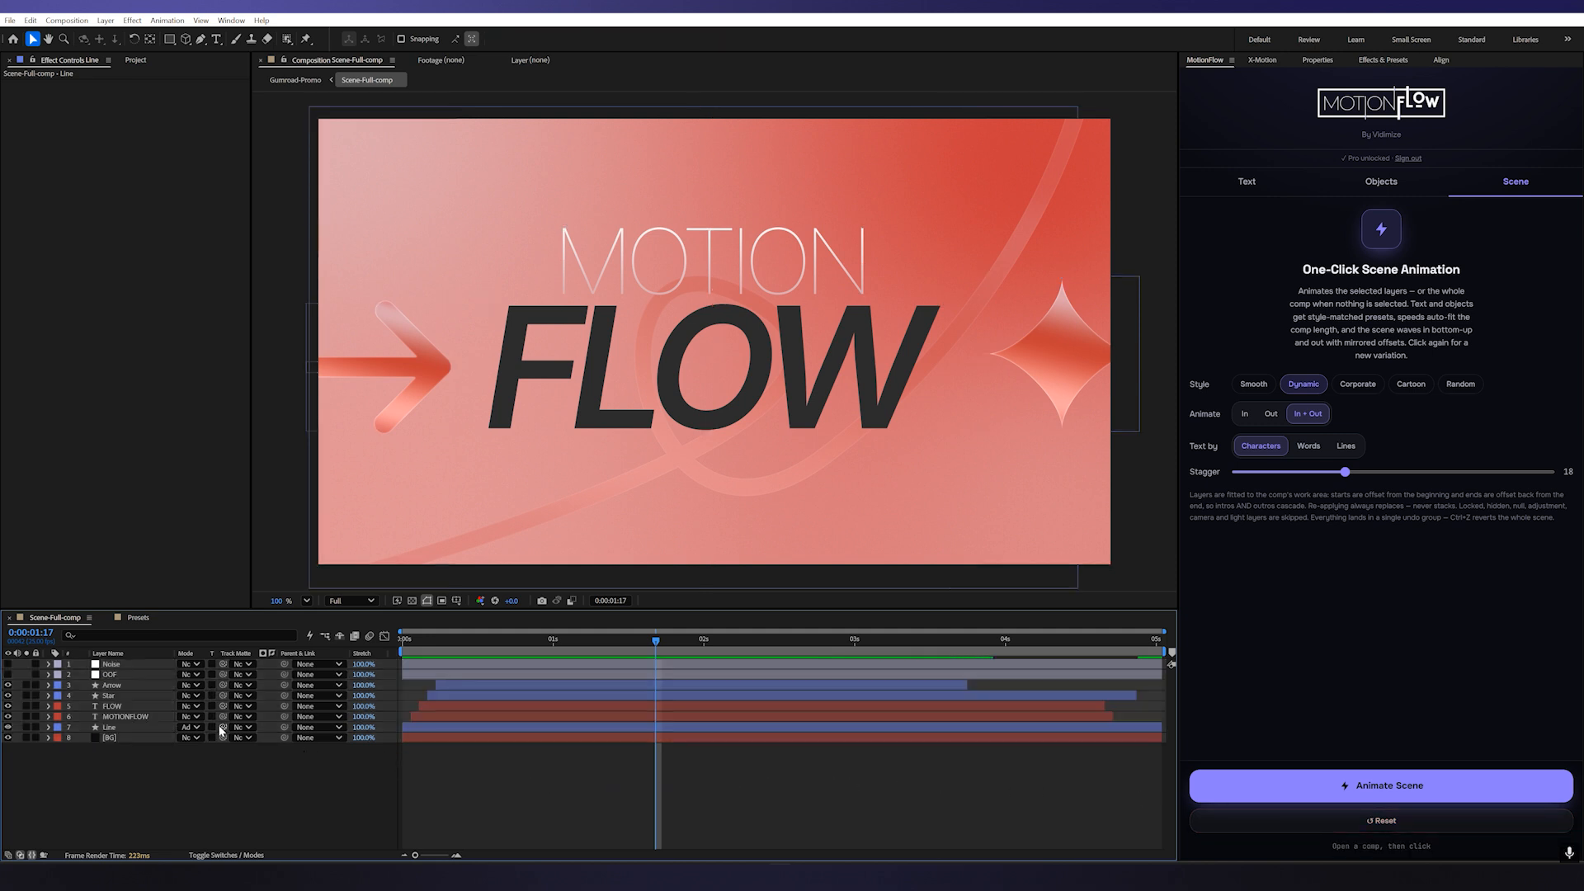
# Apply the Right Snappy object preset with in and out animation to the Arrow layer and preview the movement
pyautogui.click(137, 687)
pyautogui.moveTo(500, 651); pyautogui.dragTo(597, 656)
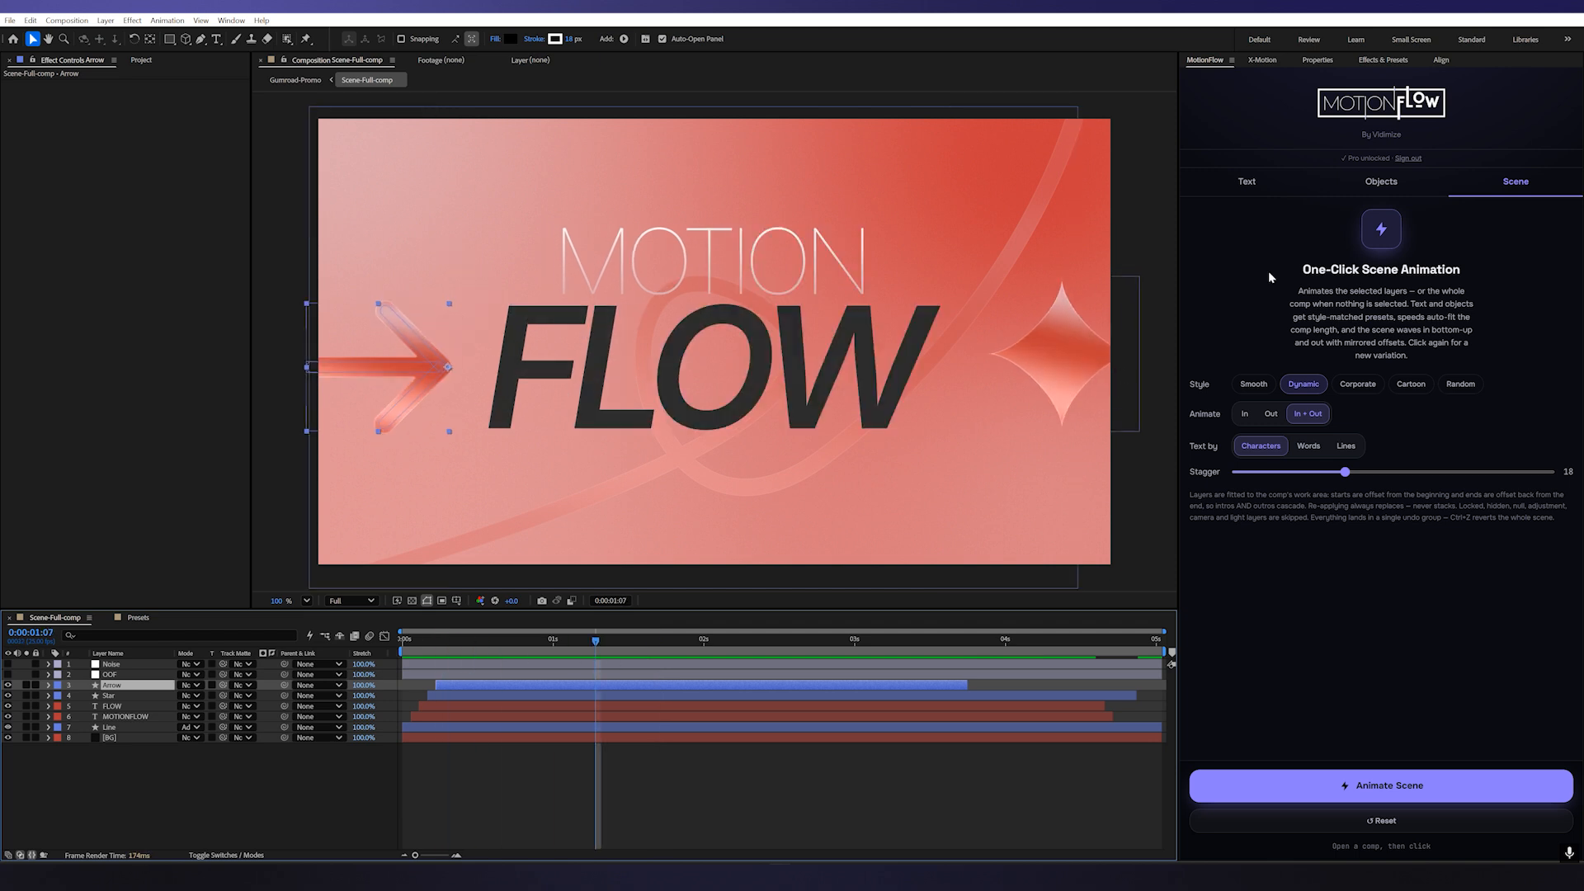
pyautogui.click(1375, 185)
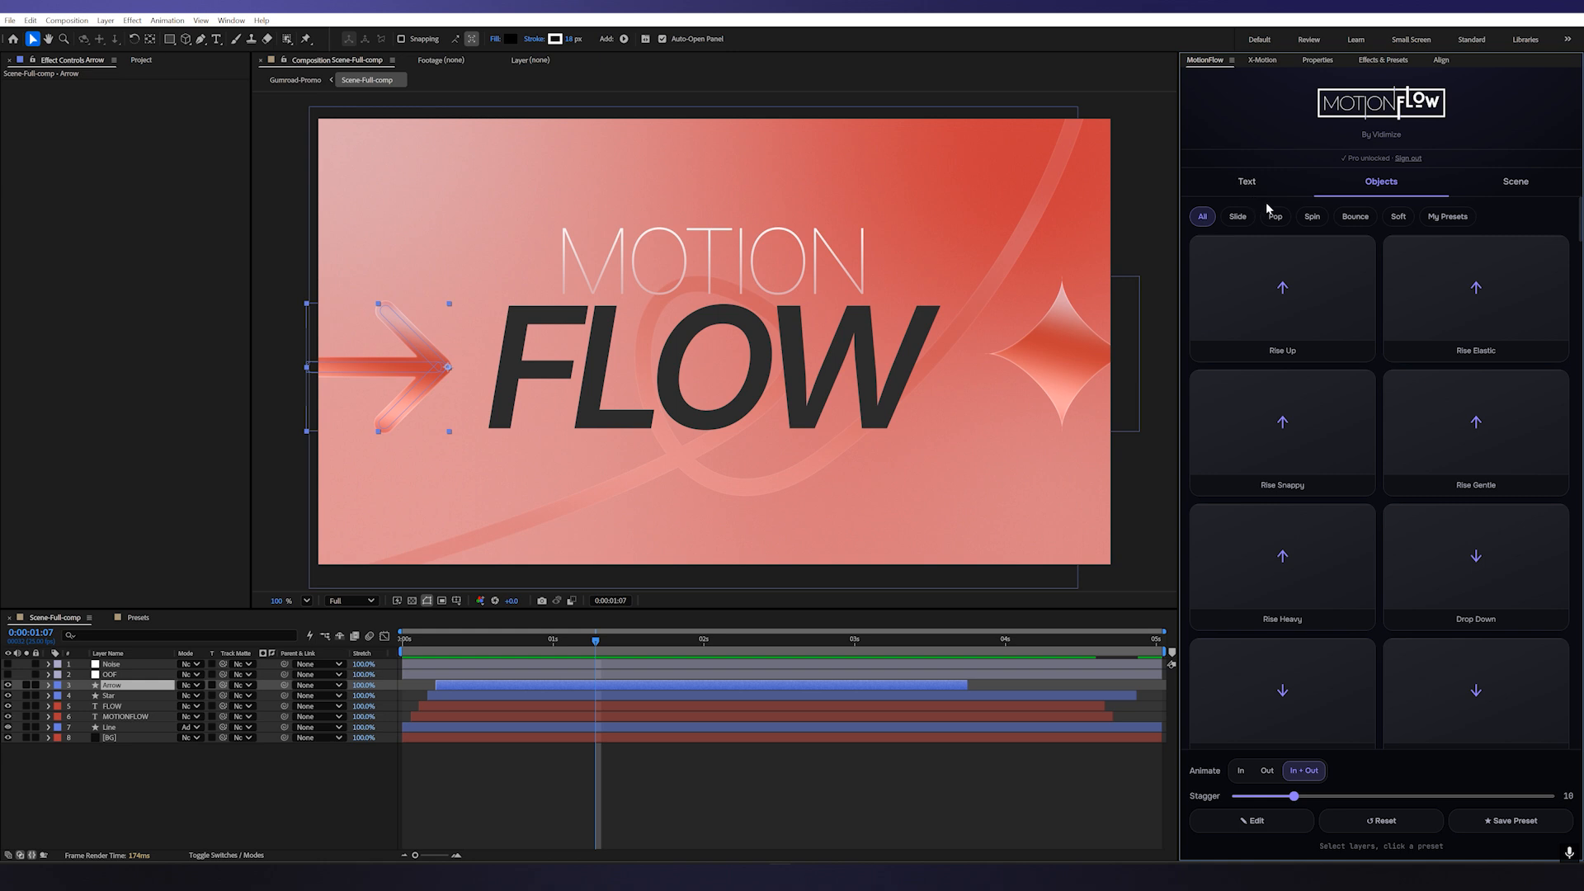
pyautogui.scroll(-3, 1355, 423)
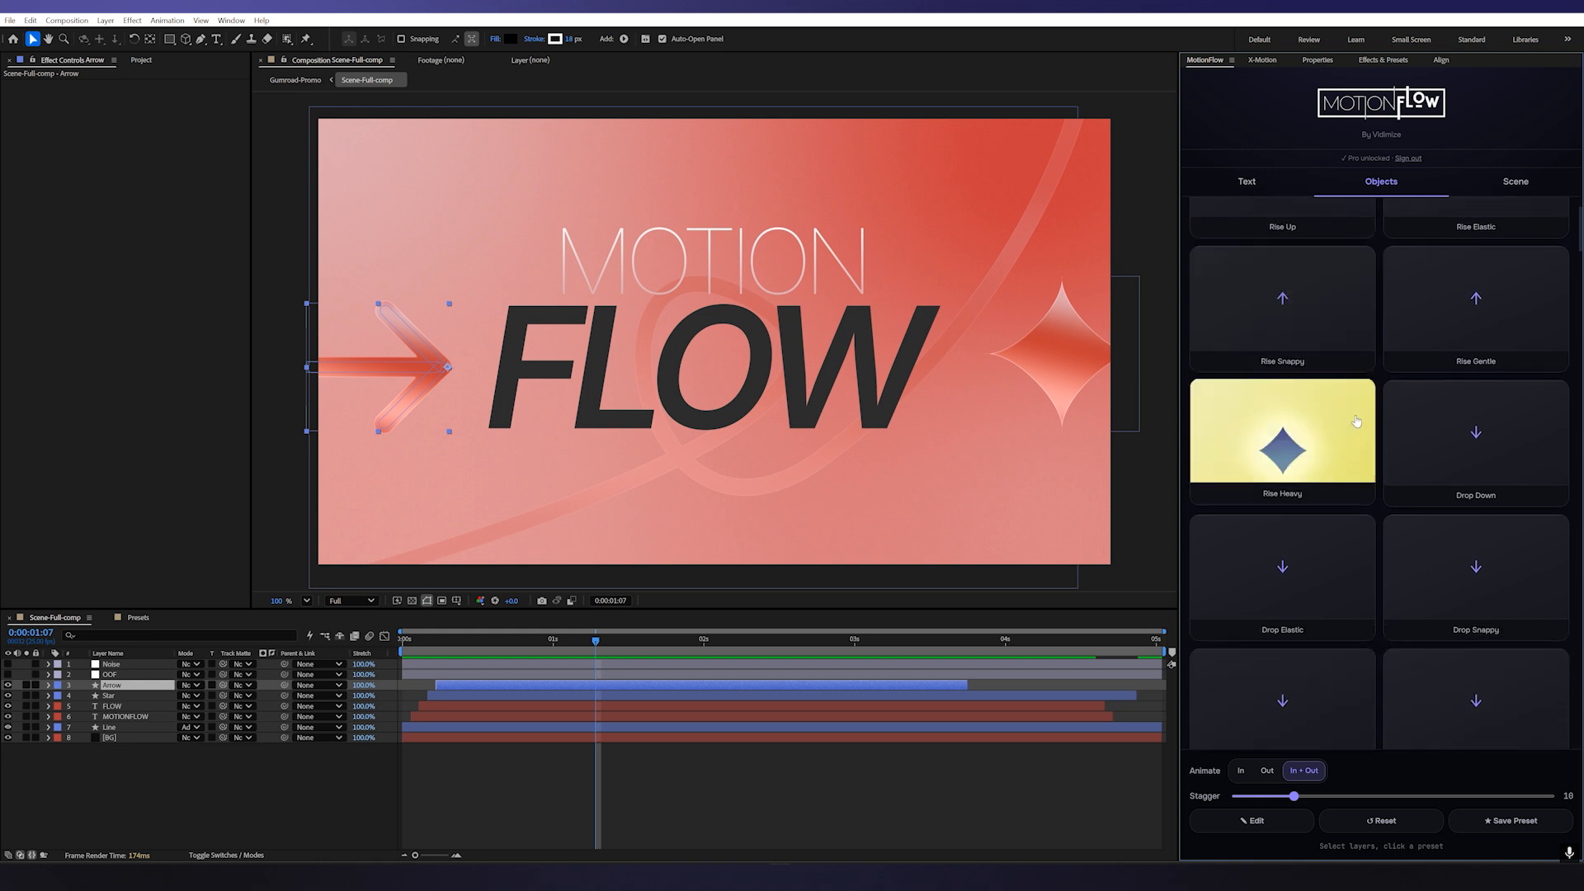
pyautogui.scroll(-6, 1356, 422)
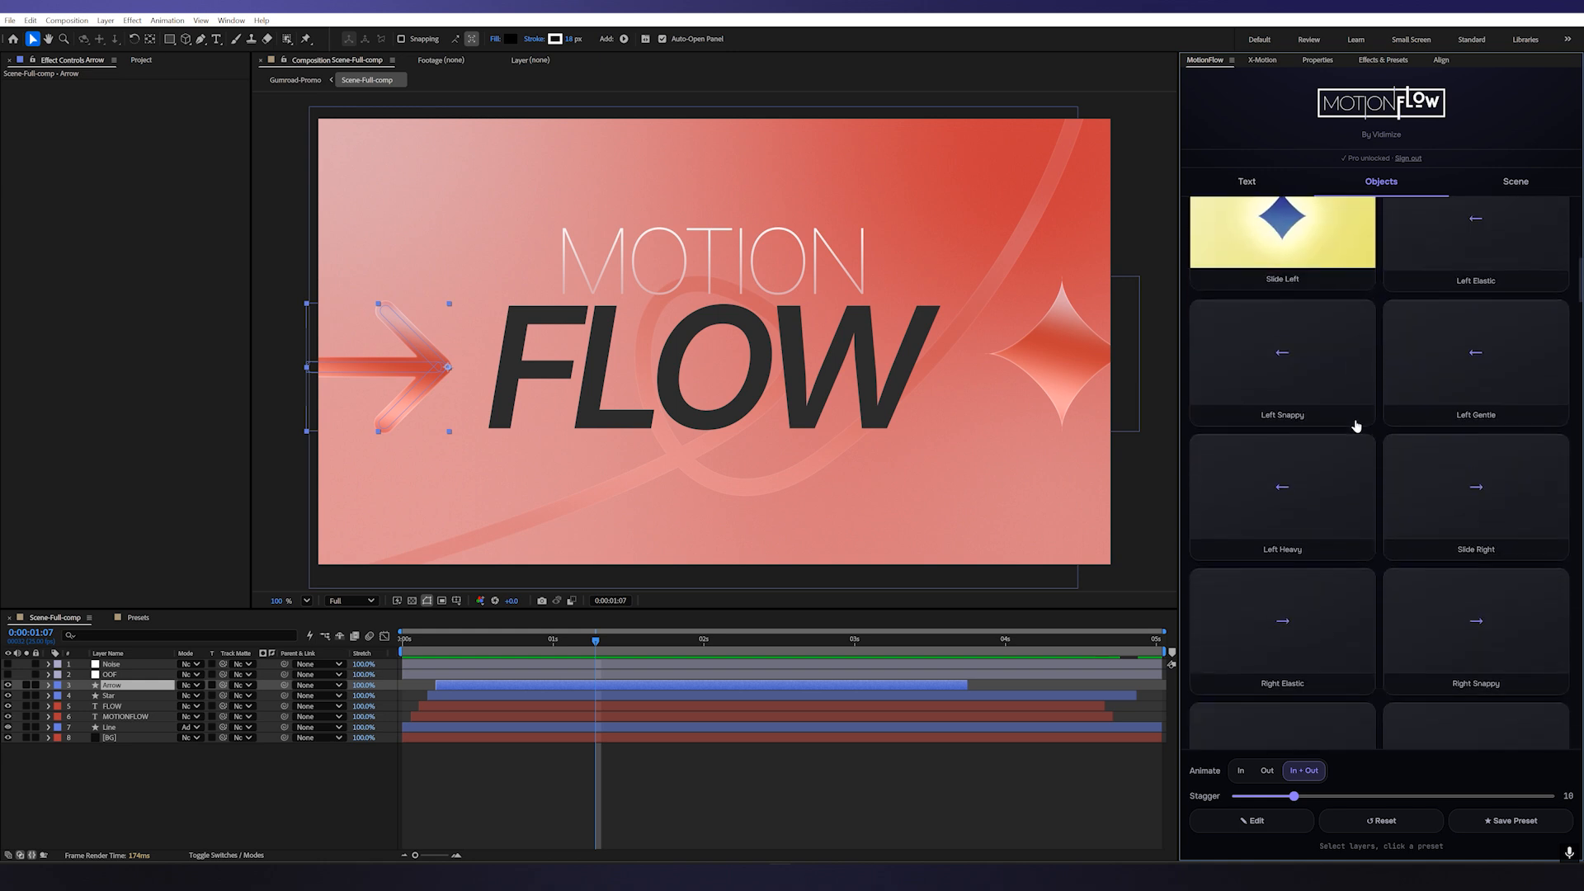
pyautogui.scroll(-2, 1356, 427)
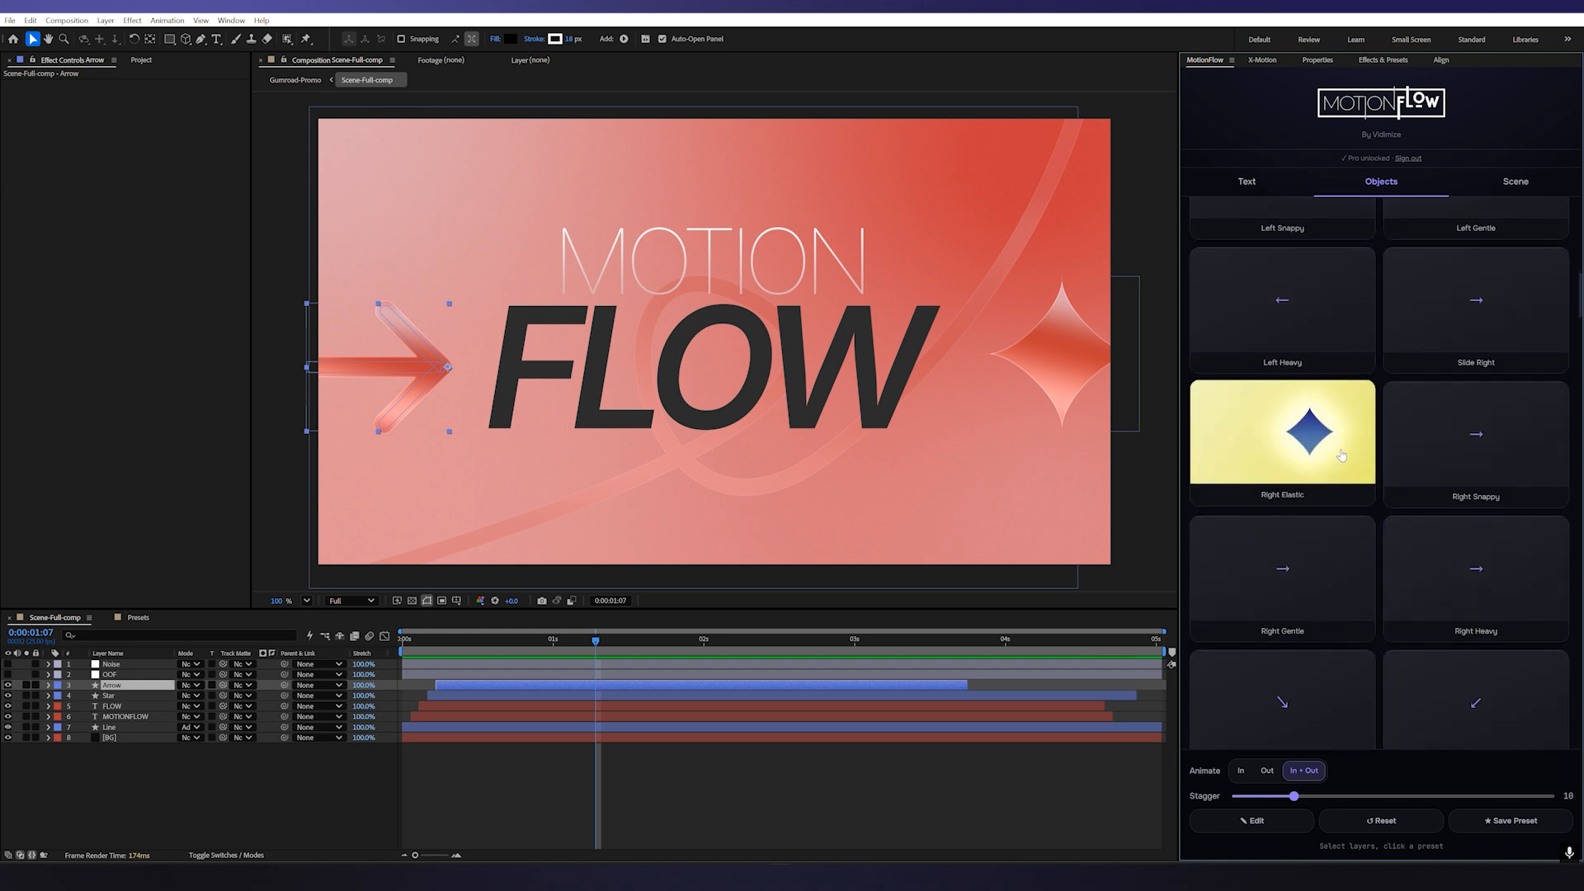
pyautogui.click(1430, 447)
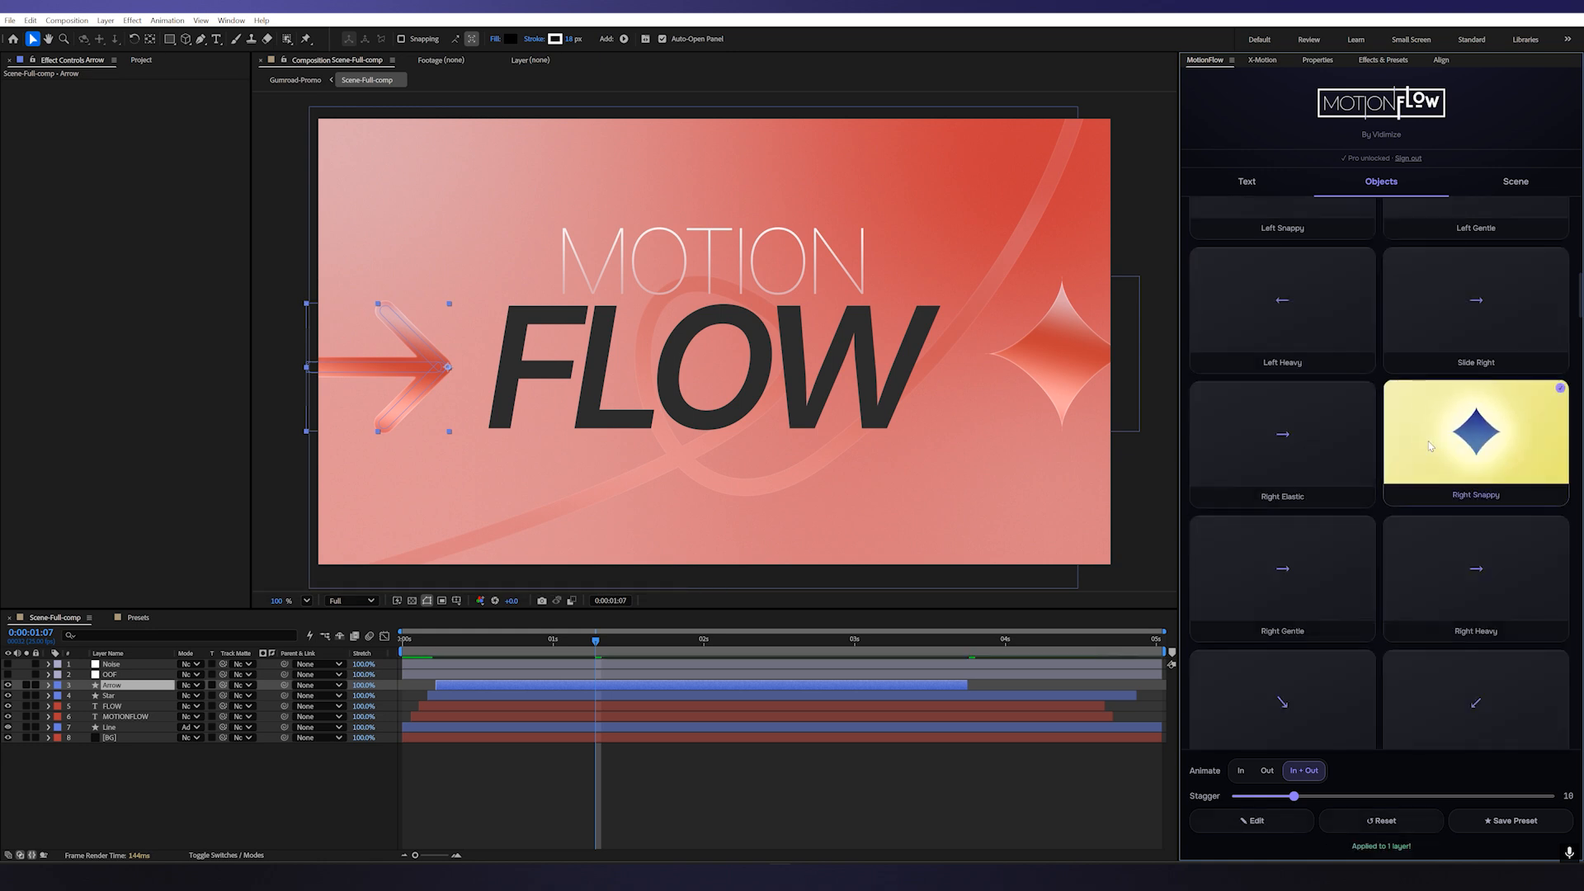
pyautogui.press('space')
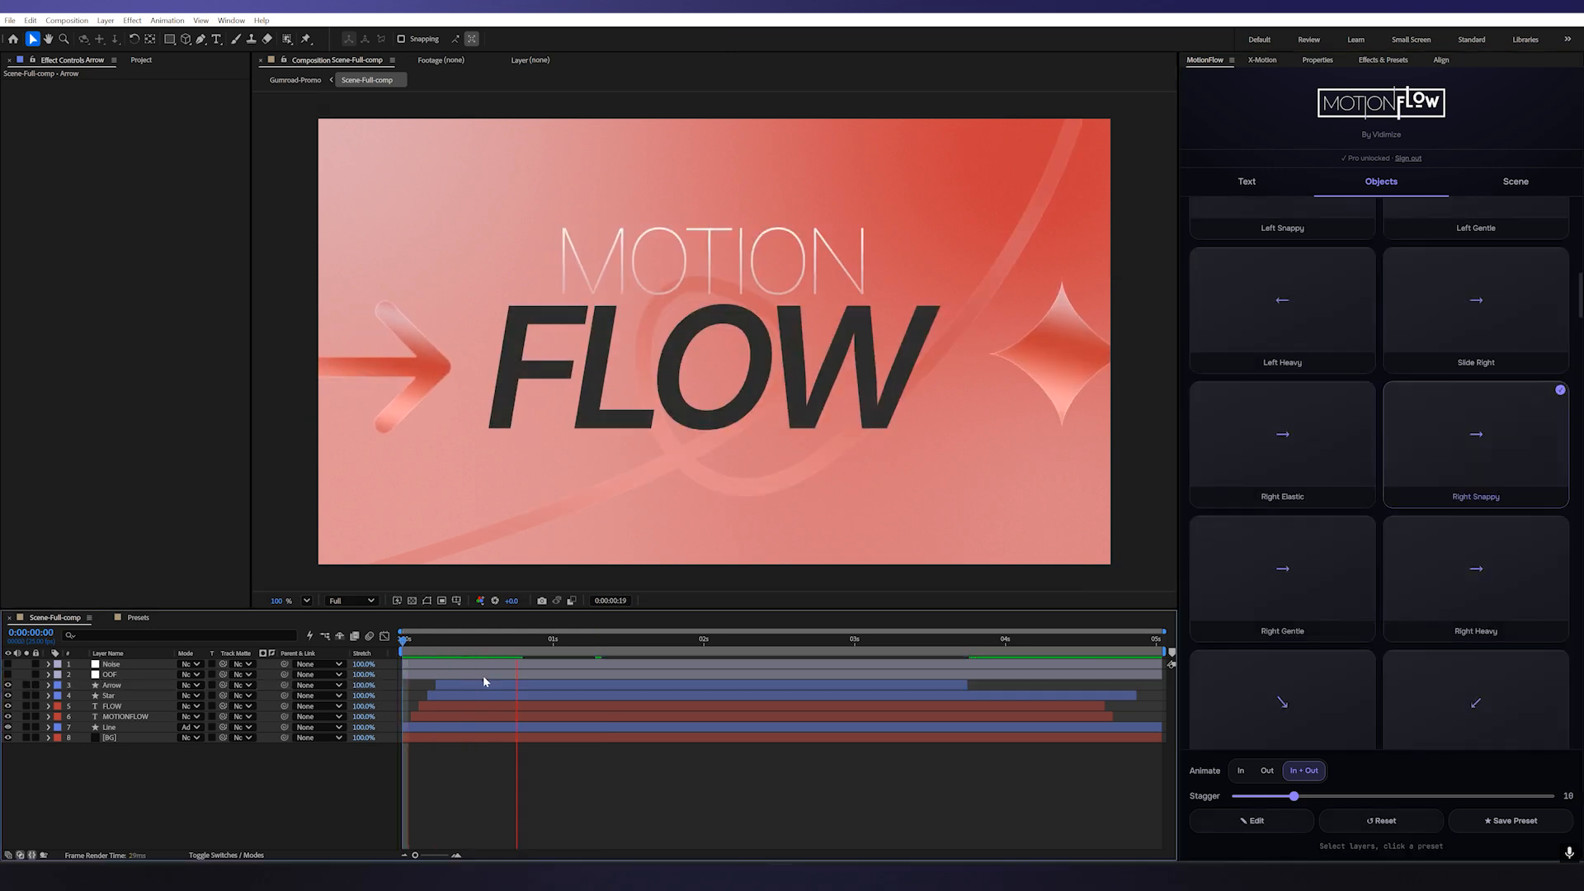
pyautogui.moveTo(589, 650); pyautogui.dragTo(669, 650)
# Apply the Spring Up preset from the Bounce category to the Star layer and play the scene from the start
pyautogui.scroll(8, 1245, 566)
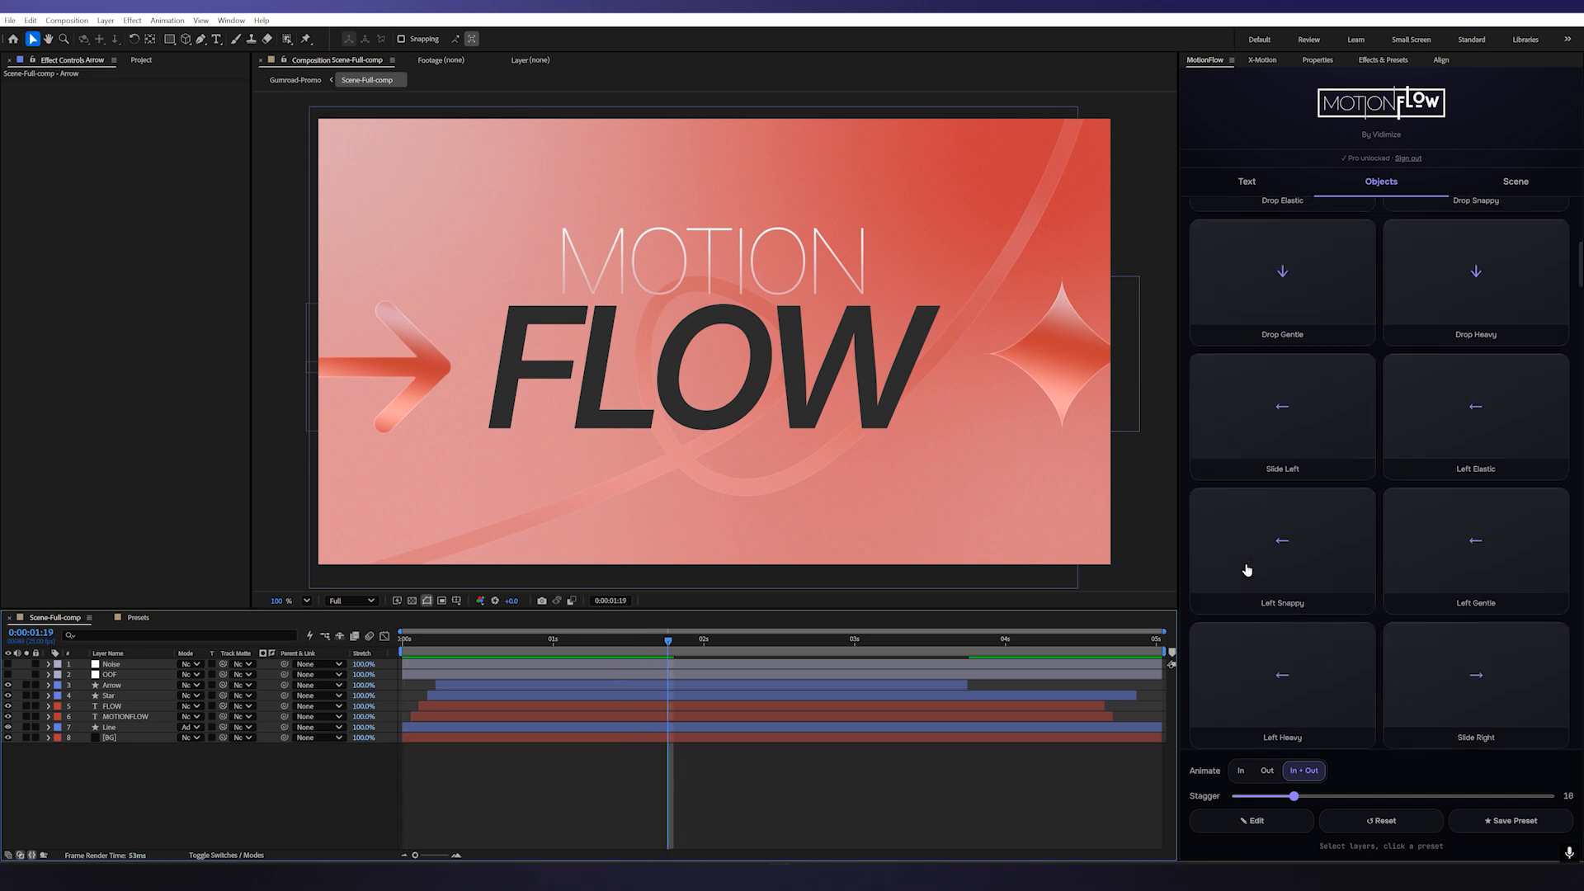
pyautogui.click(1086, 412)
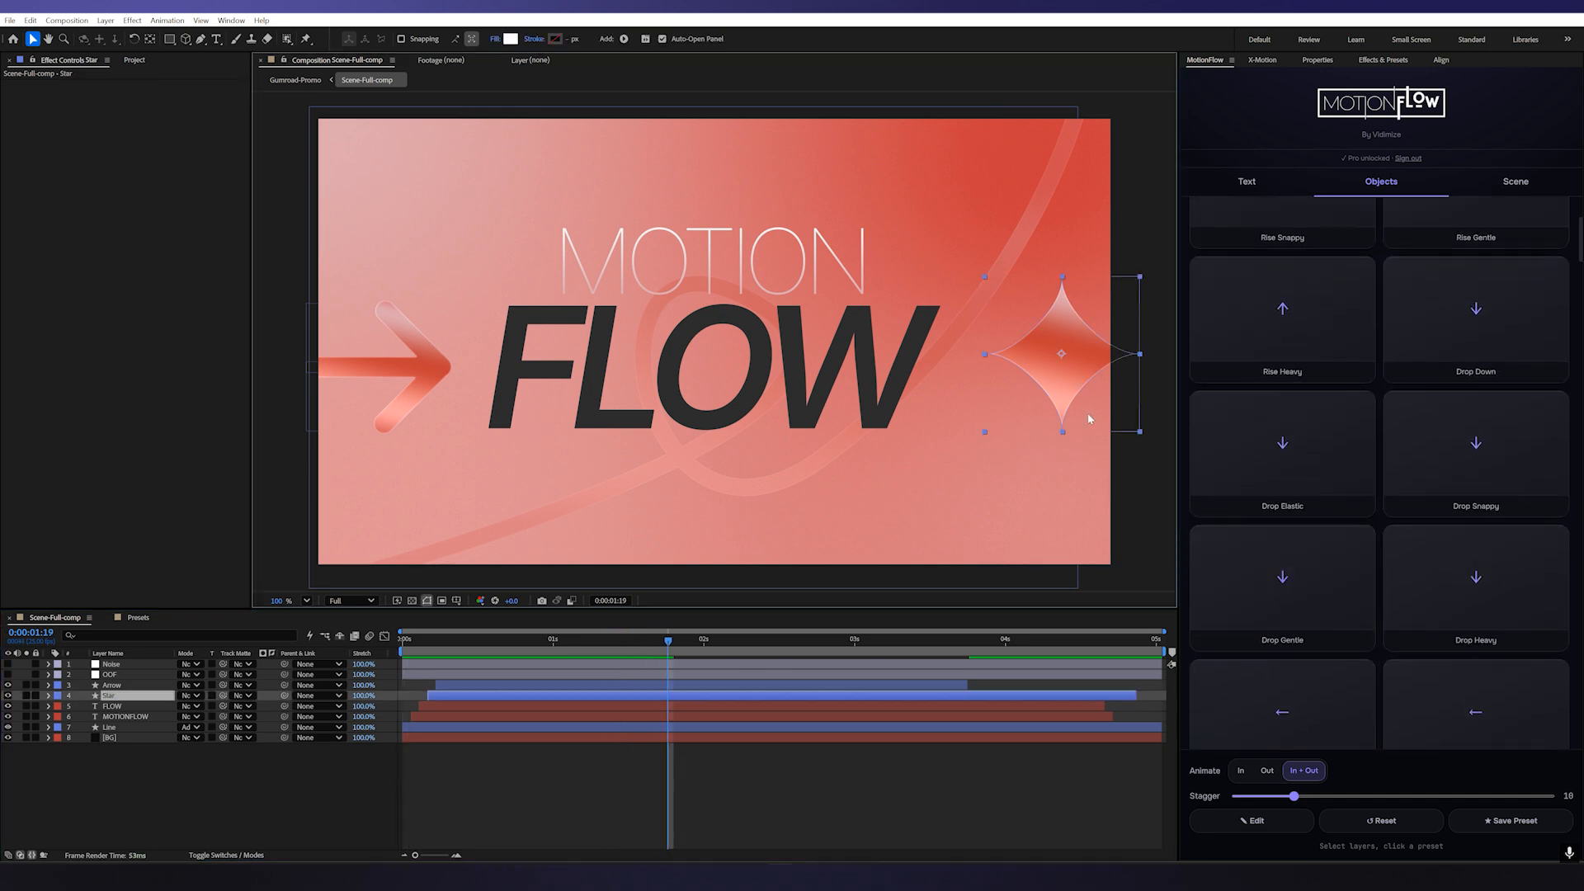
pyautogui.scroll(3, 1303, 398)
pyautogui.click(1355, 216)
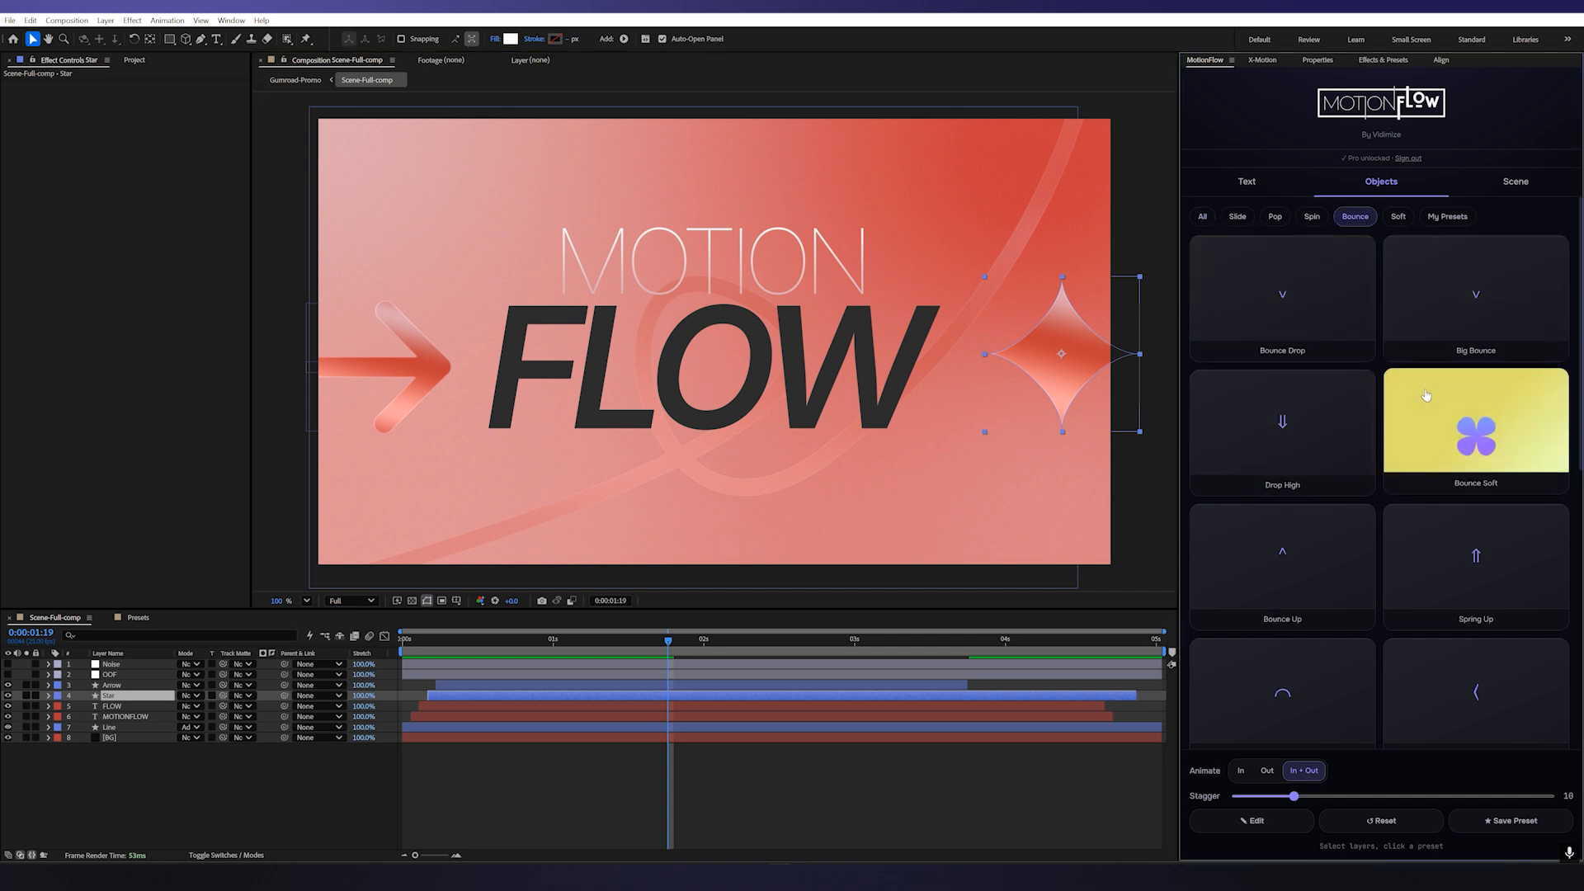
pyautogui.click(1468, 557)
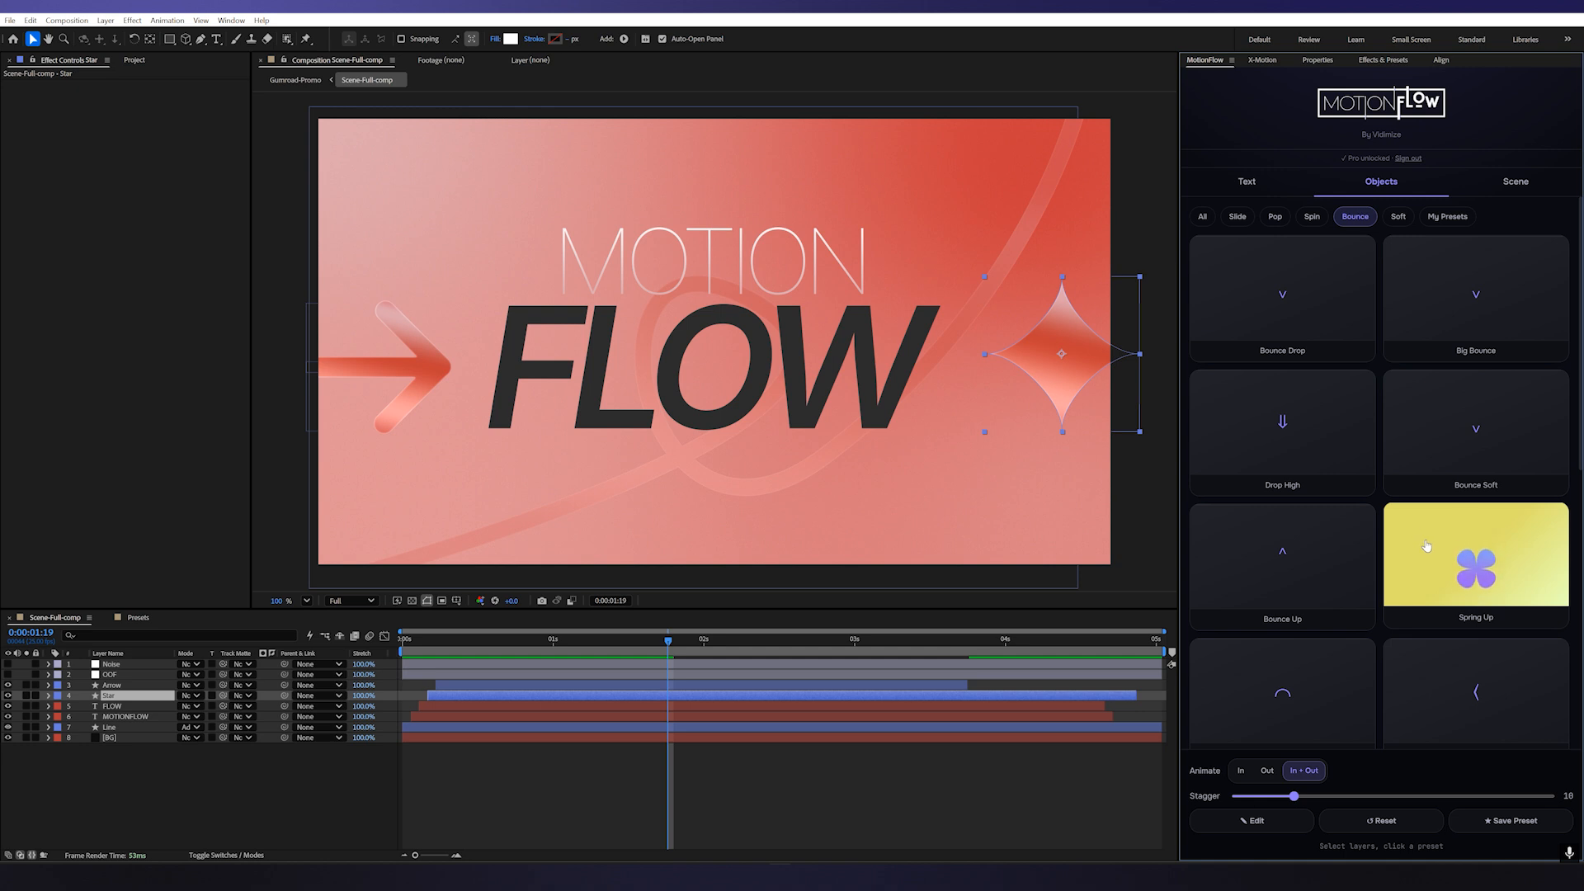
pyautogui.moveTo(558, 639); pyautogui.dragTo(379, 657)
pyautogui.press('space')
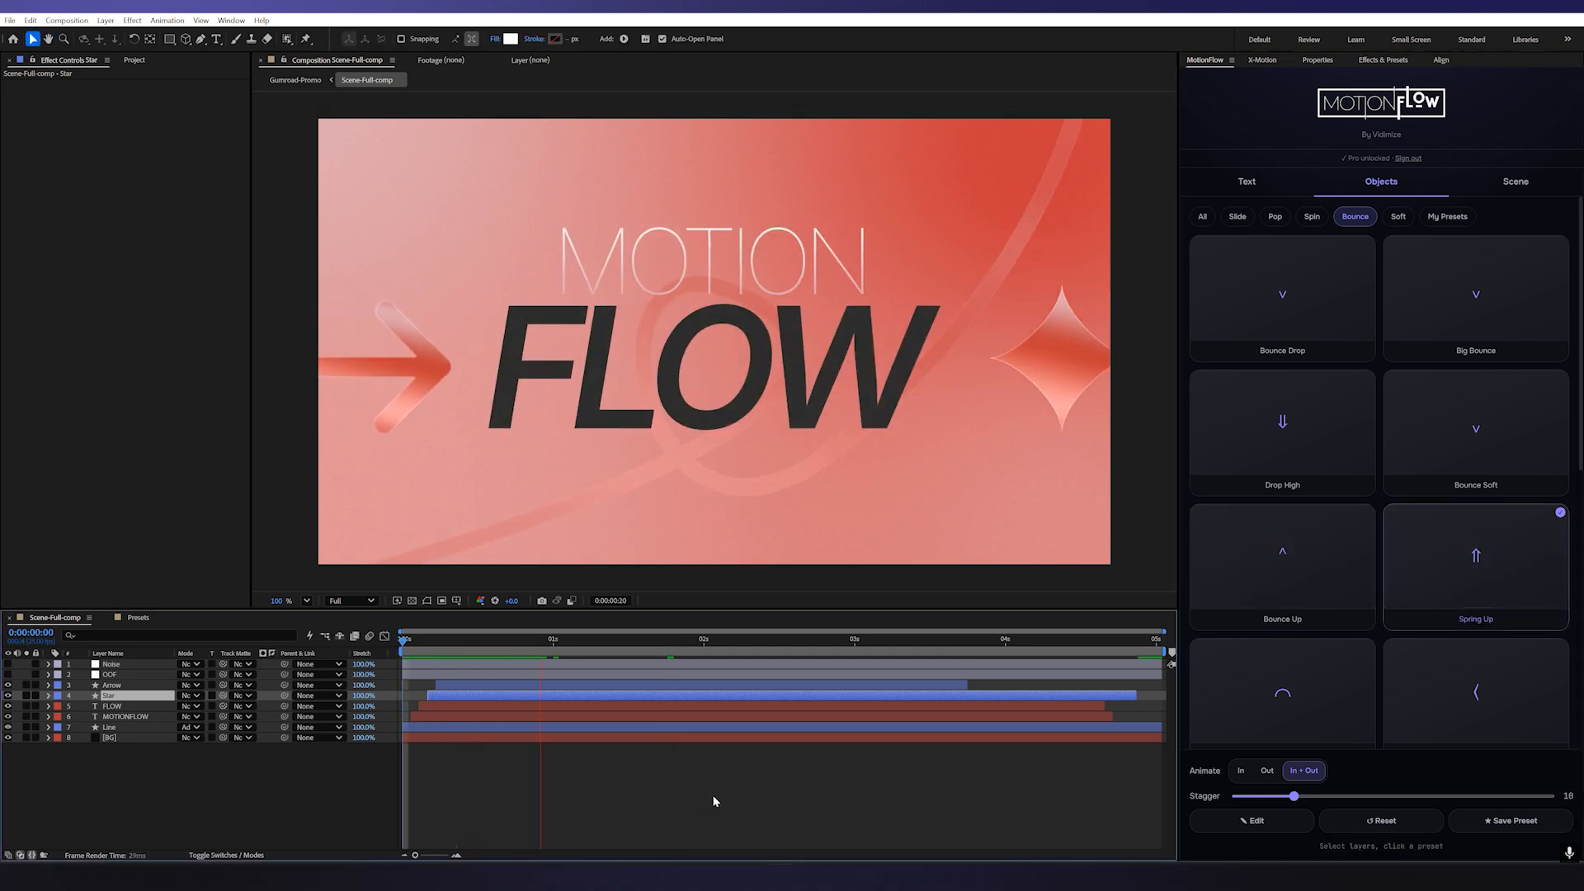
pyautogui.click(620, 687)
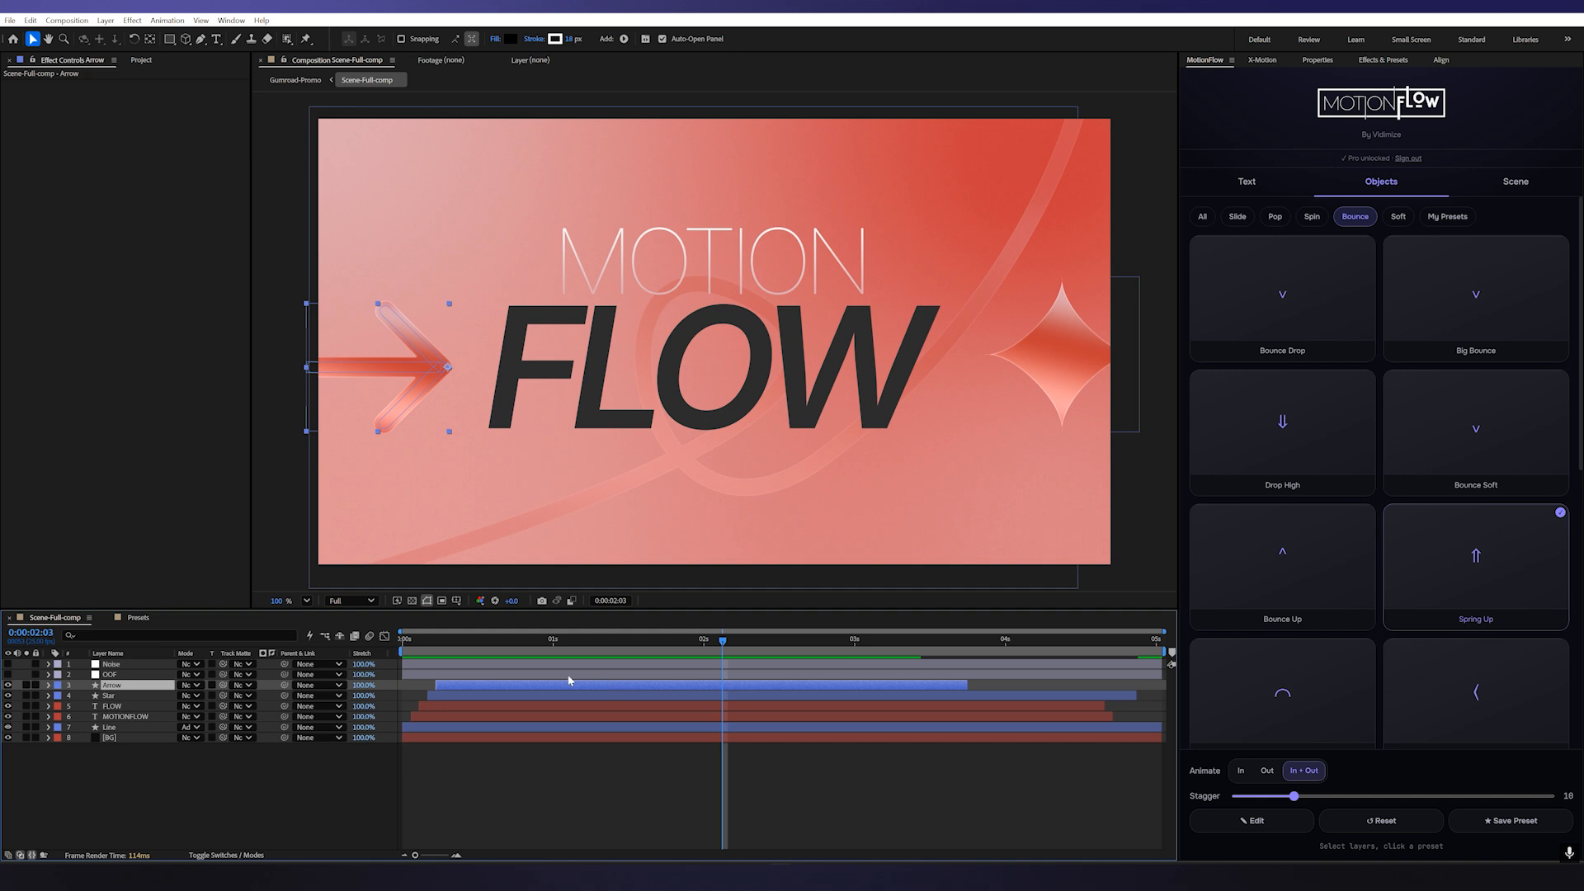
# Switch to the Presets composition and apply the Smooth 01 text preset to the MOTIONFLOW layer
pyautogui.click(138, 618)
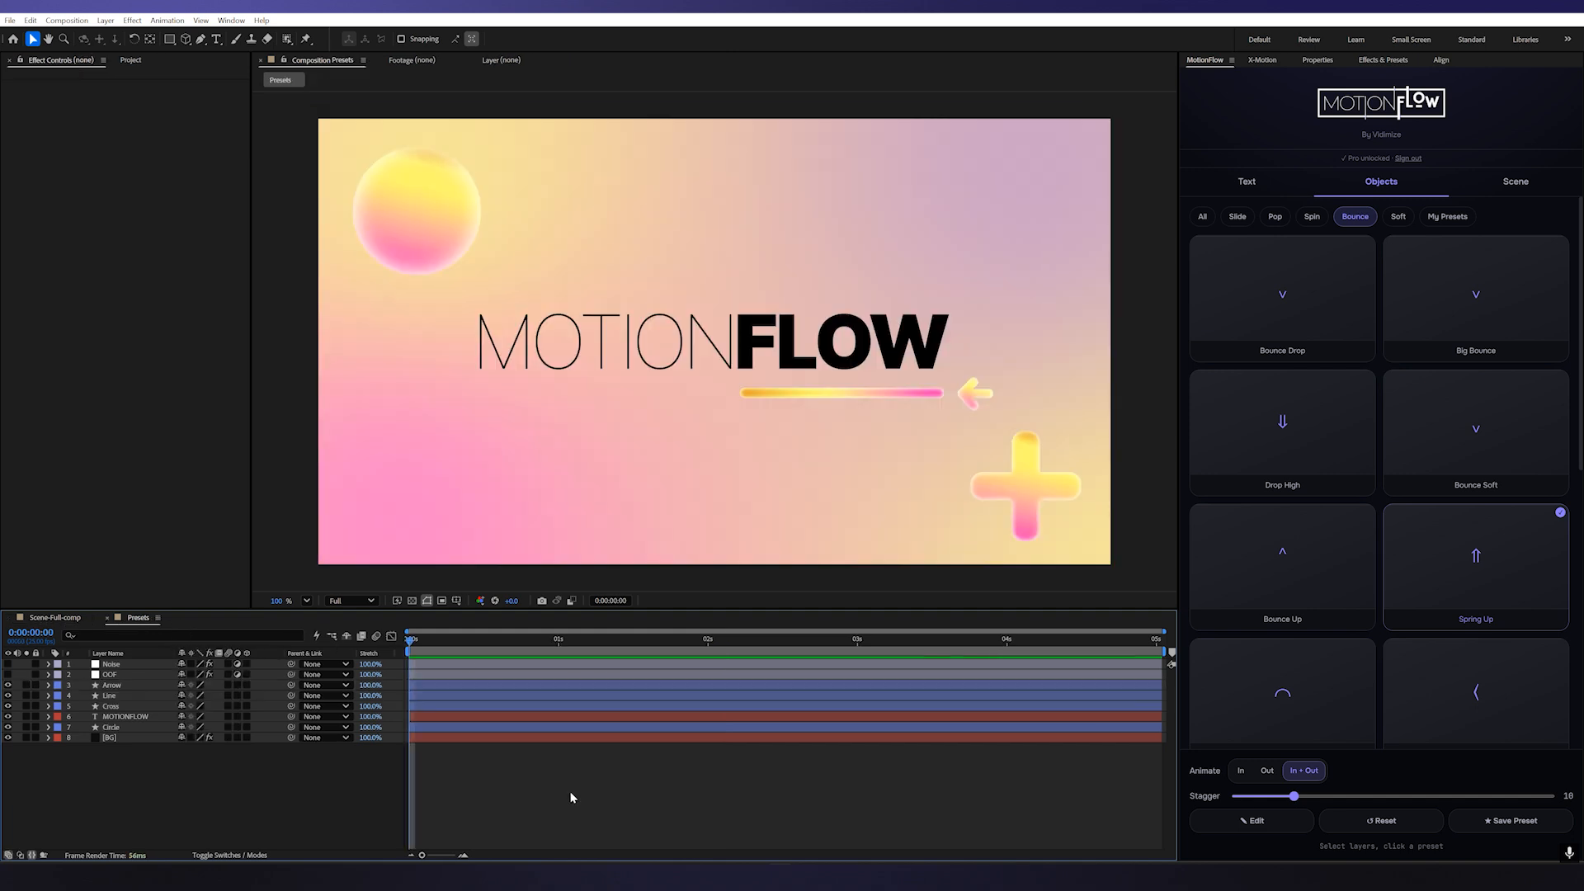
pyautogui.click(530, 366)
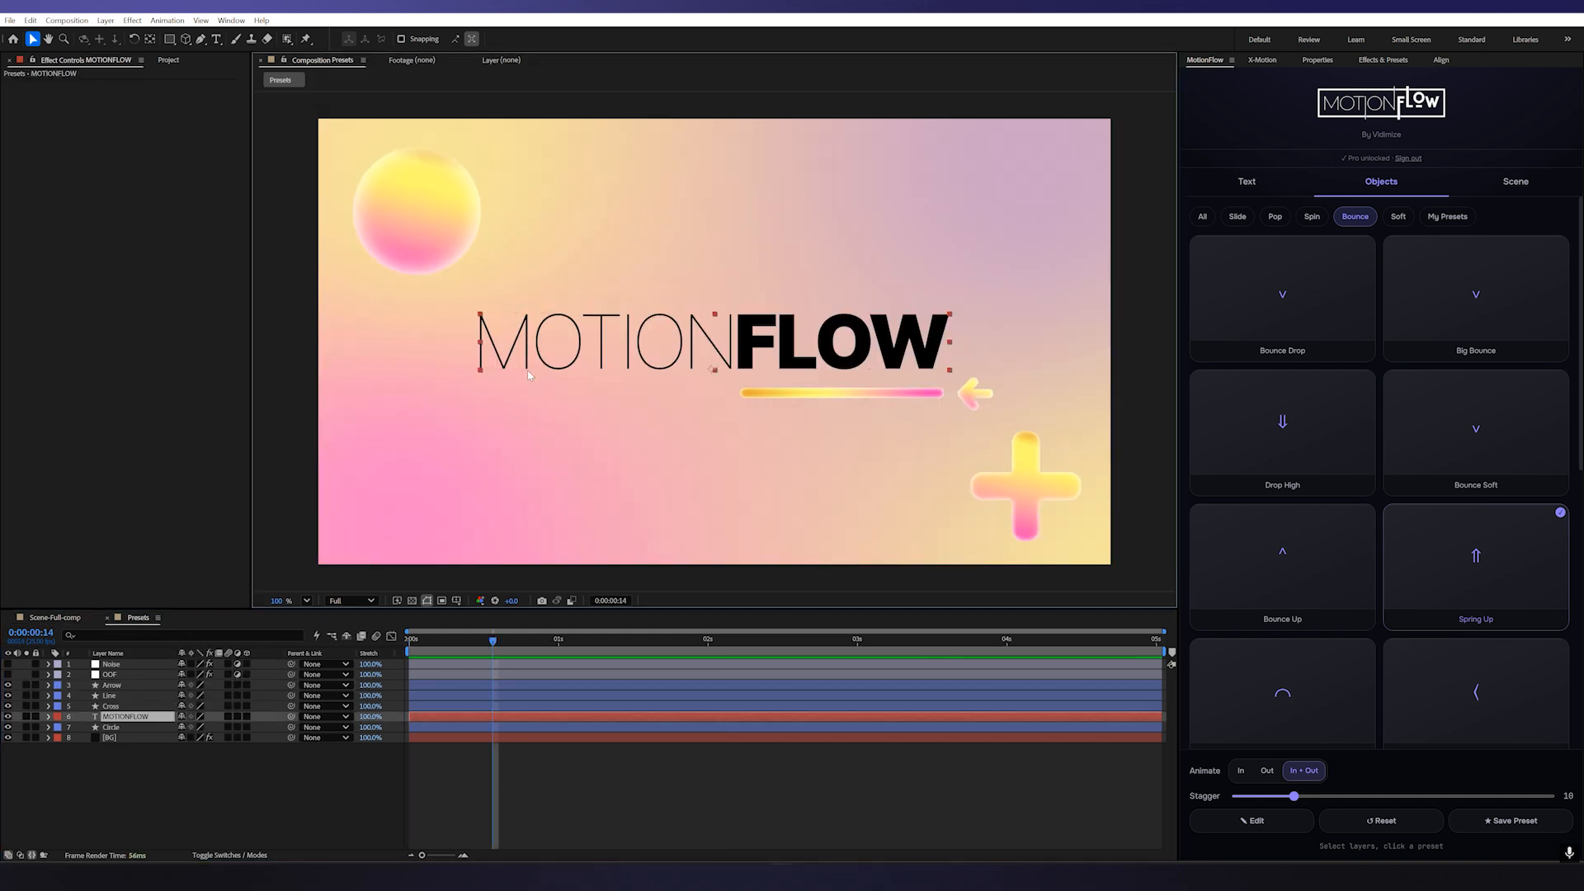
pyautogui.click(1214, 190)
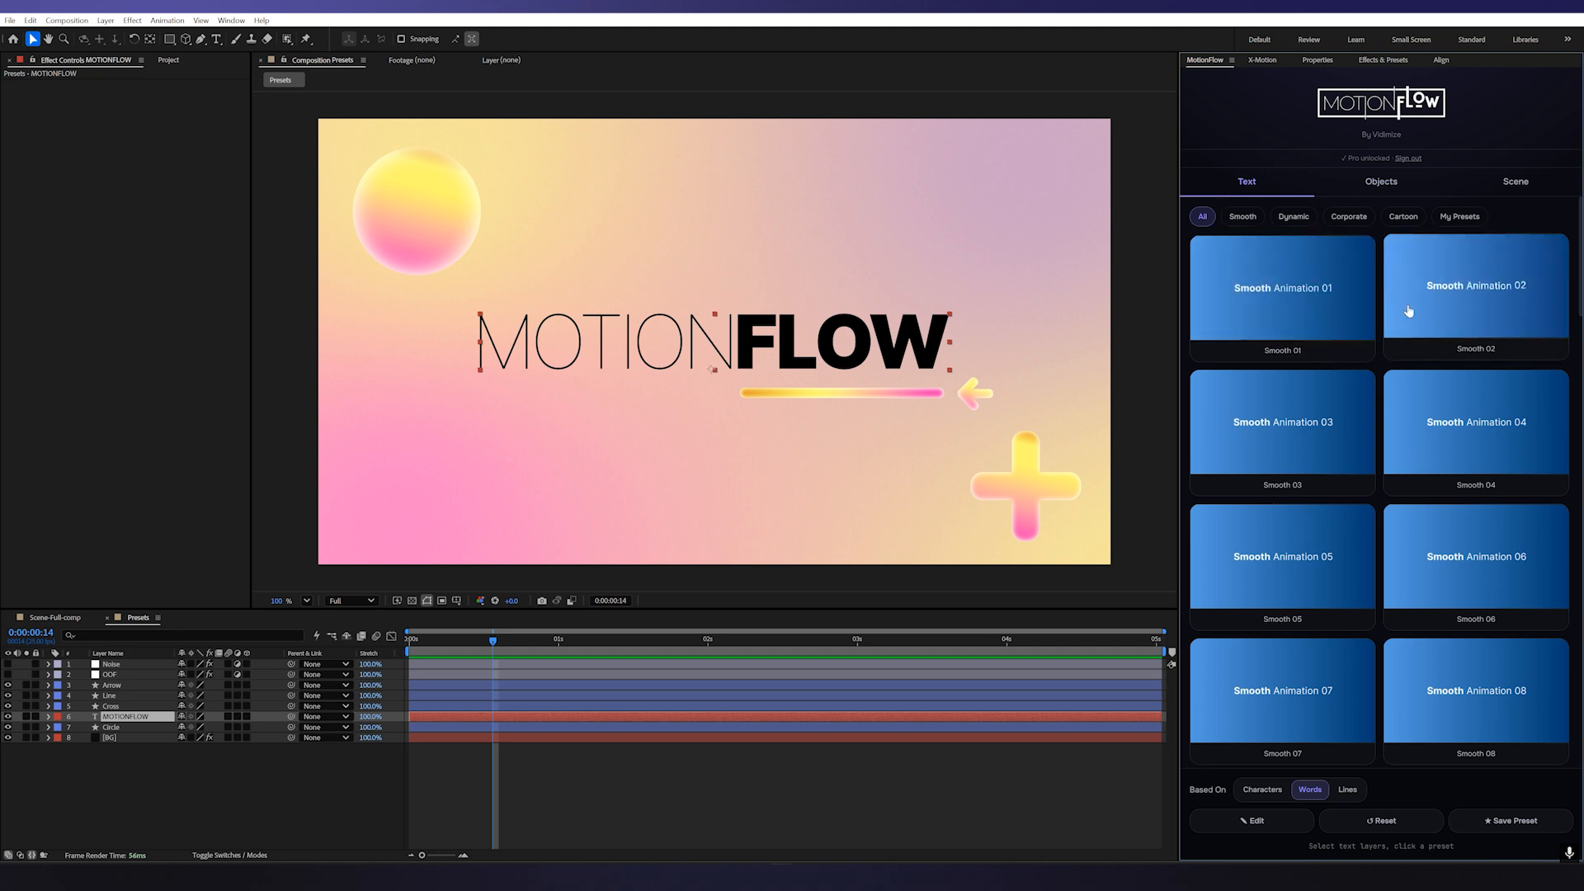
pyautogui.click(1321, 310)
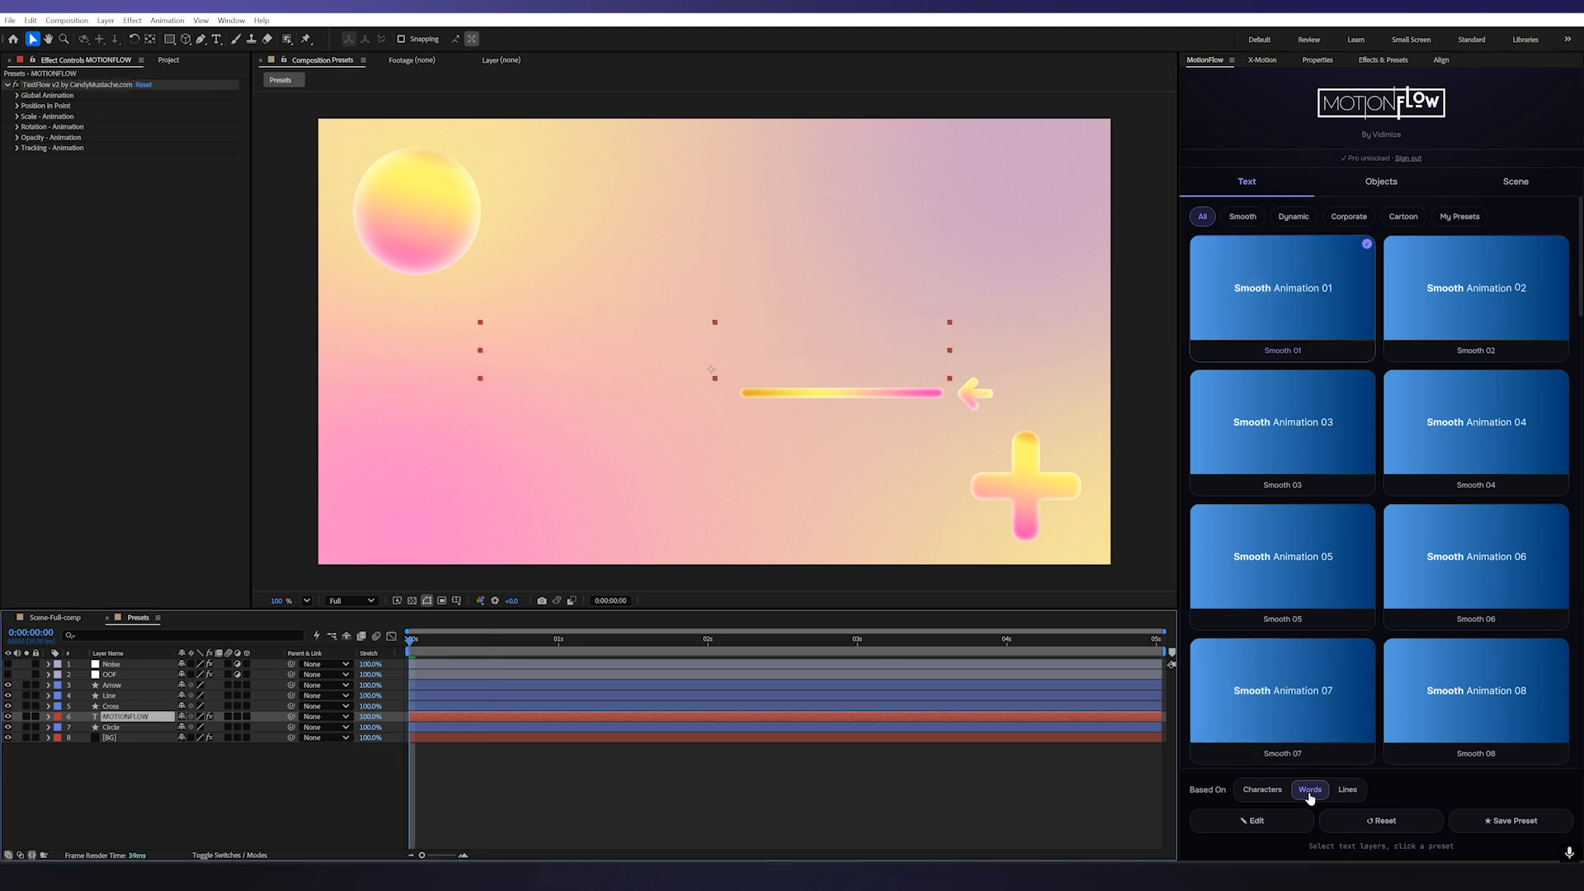
# Base the text animation on Characters, reapply Smooth 01 to the MOTIONFLOW text, and preview it from the start
pyautogui.click(1261, 790)
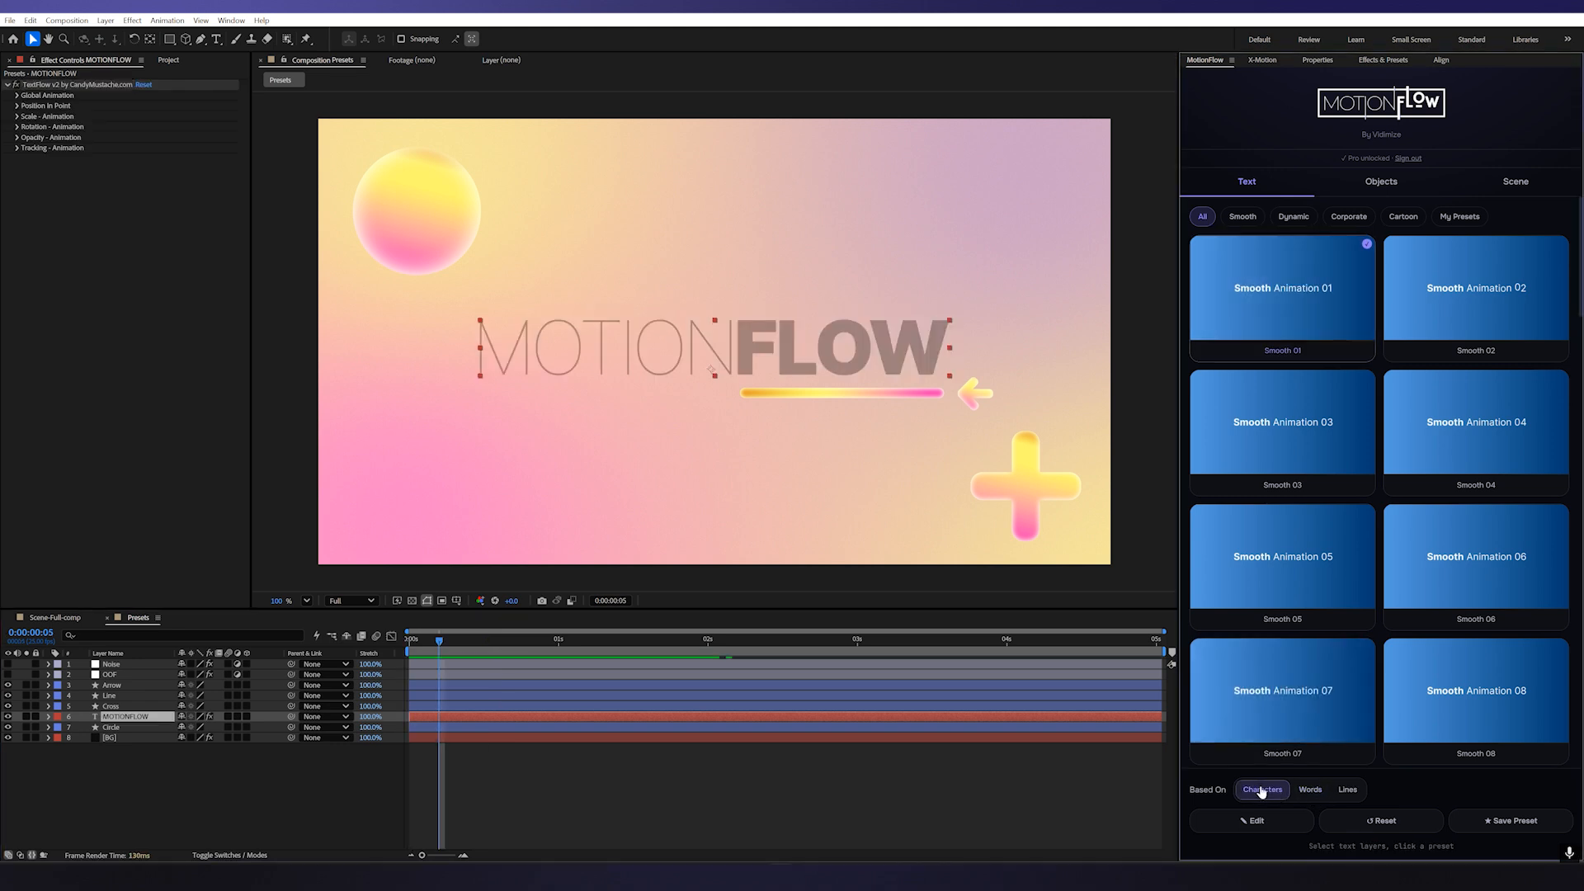
pyautogui.click(1289, 298)
pyautogui.click(426, 644)
pyautogui.press('Home')
pyautogui.press('space')
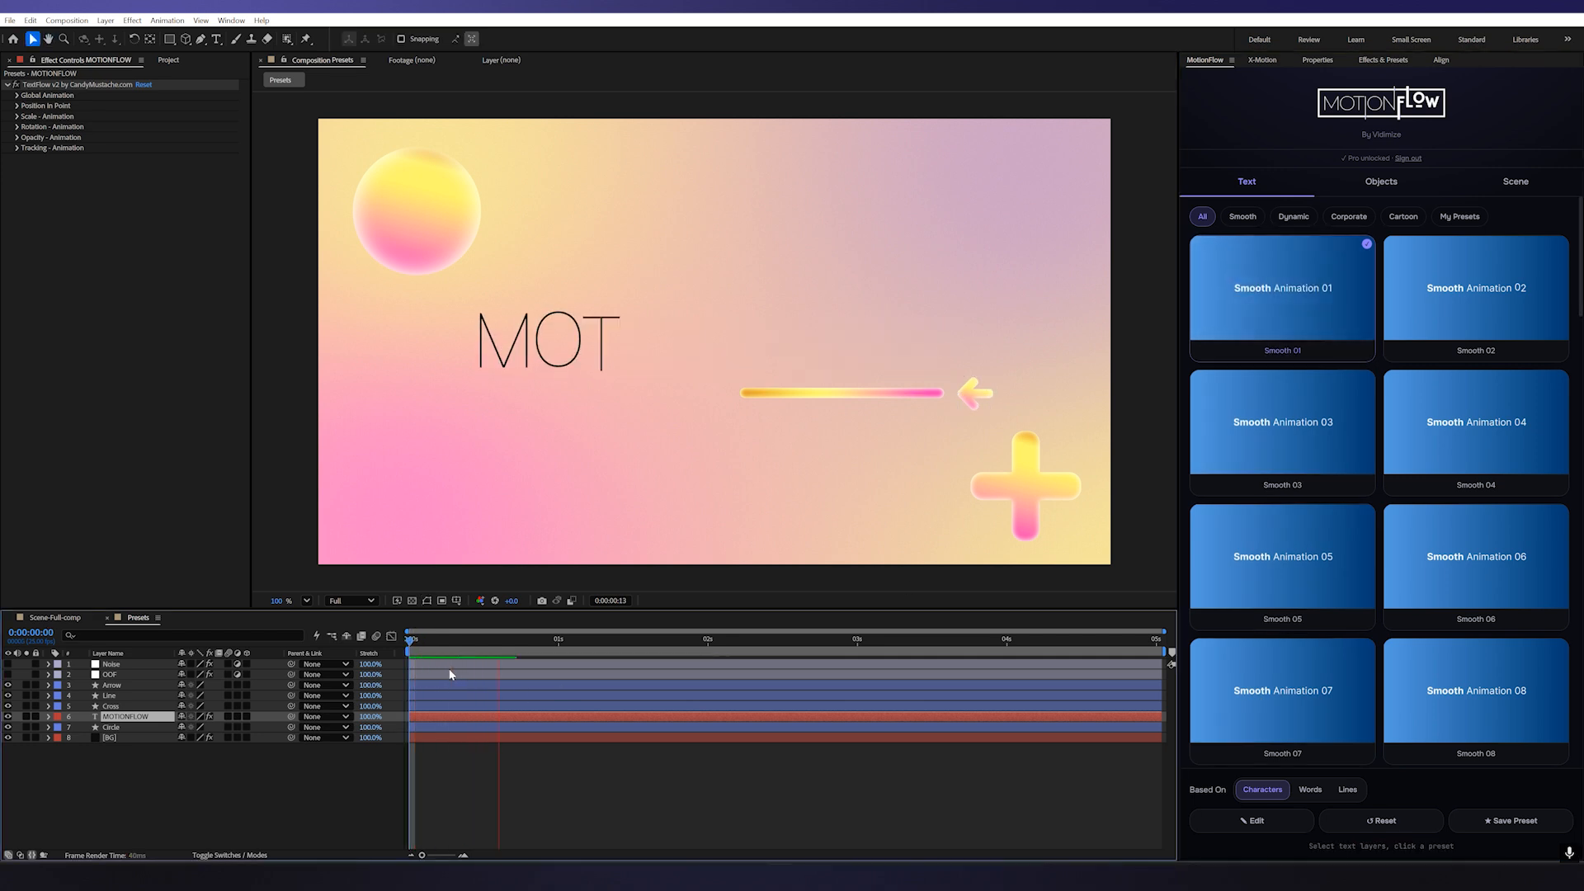
pyautogui.click(571, 640)
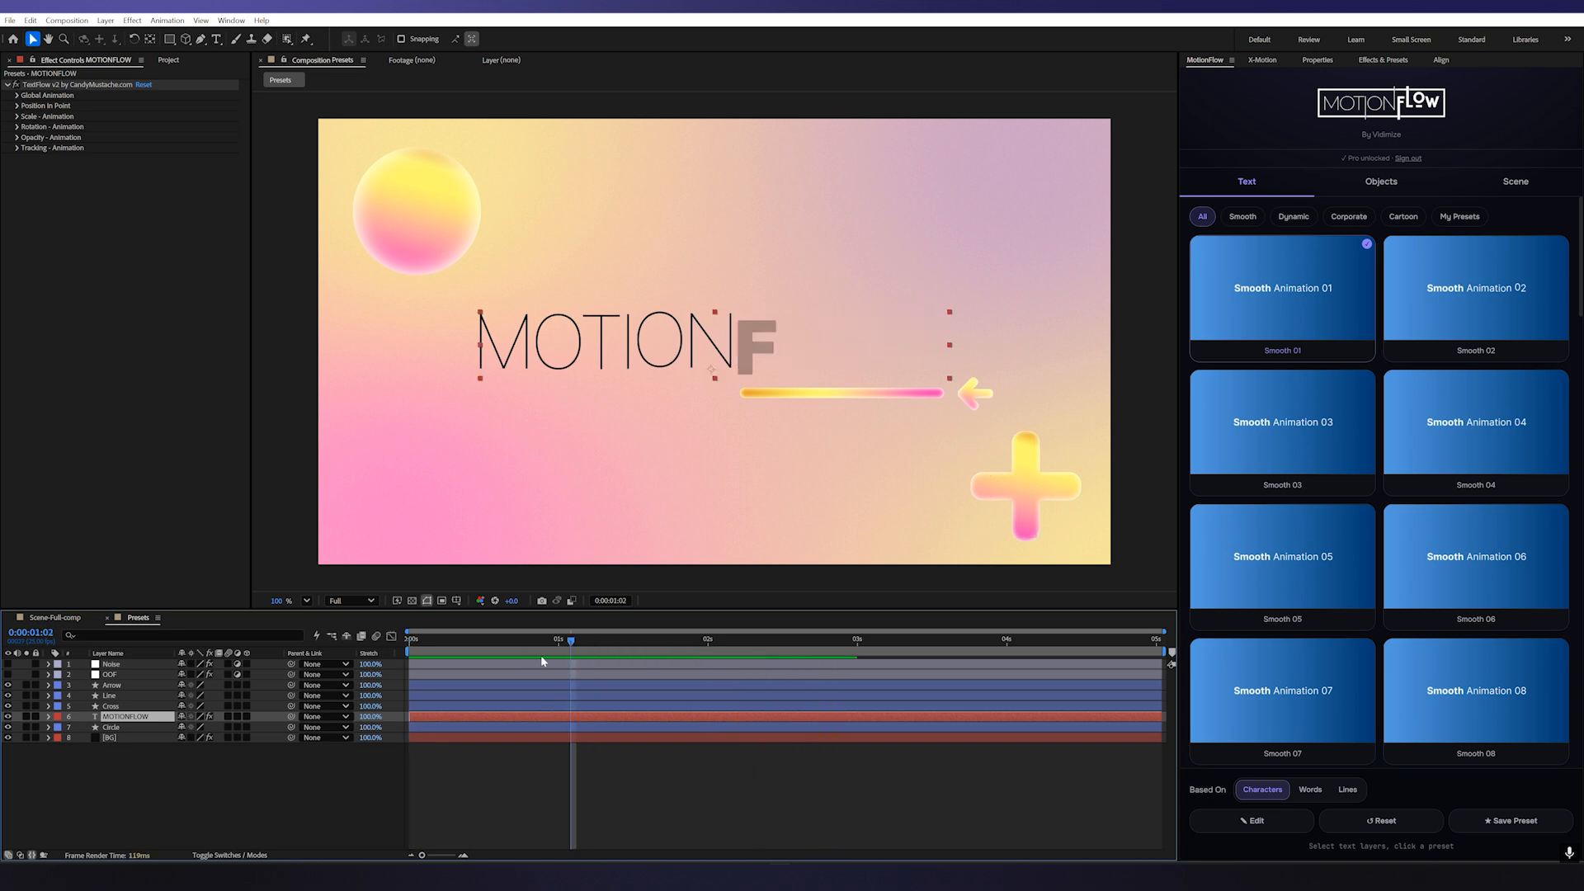
pyautogui.moveTo(497, 645); pyautogui.dragTo(518, 647)
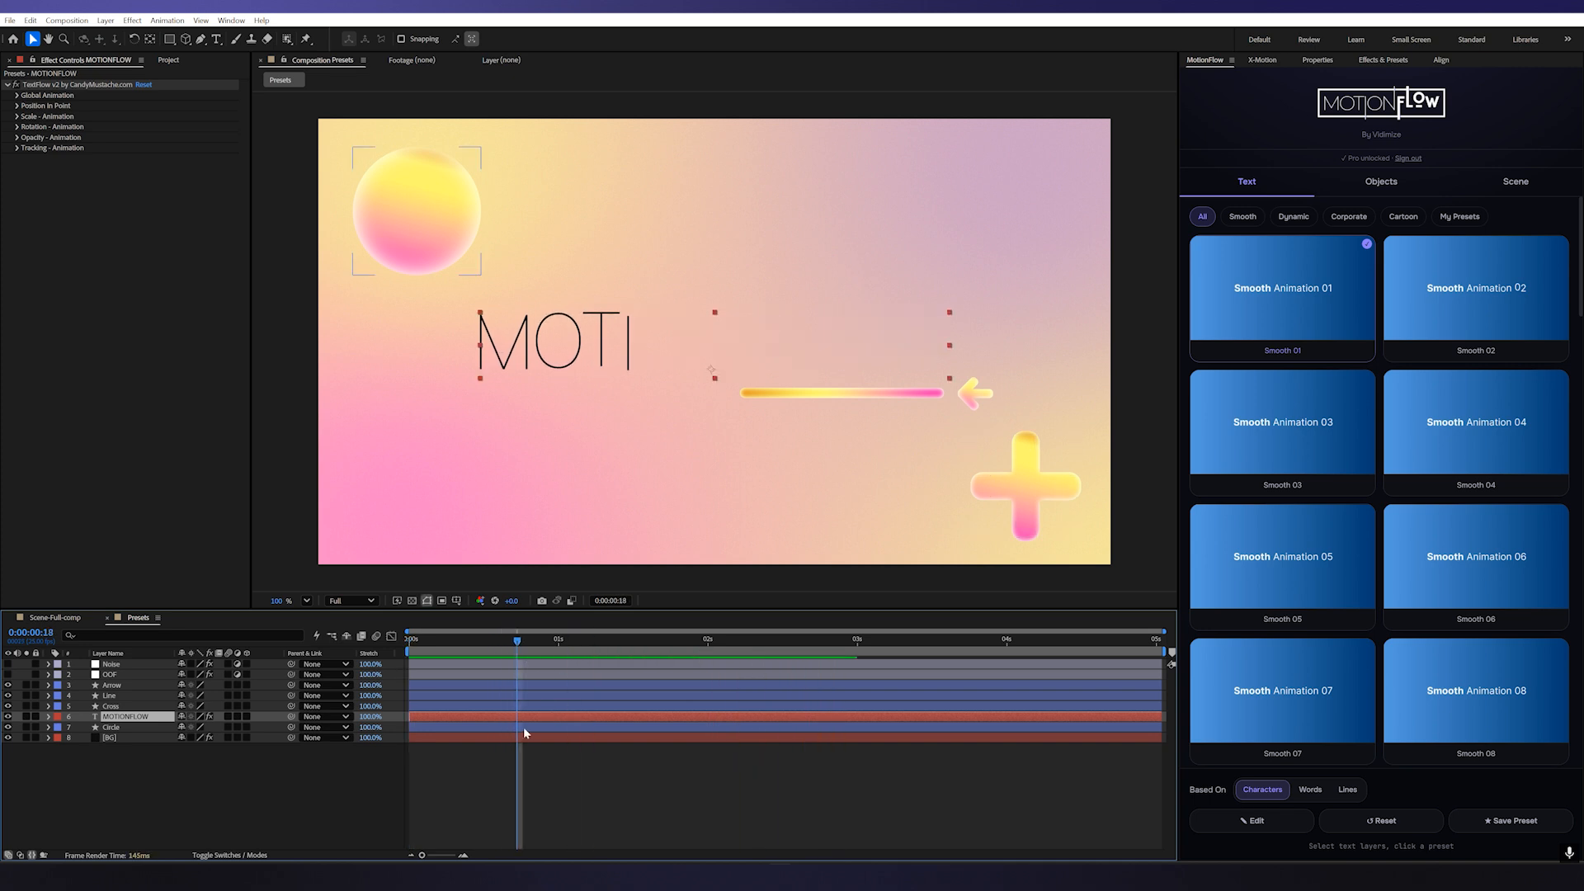
# Edit the in animation of the MOTIONFLOW text, setting Move Y to 74, Rotation to -12 and Frequency to 3.5
pyautogui.click(1222, 821)
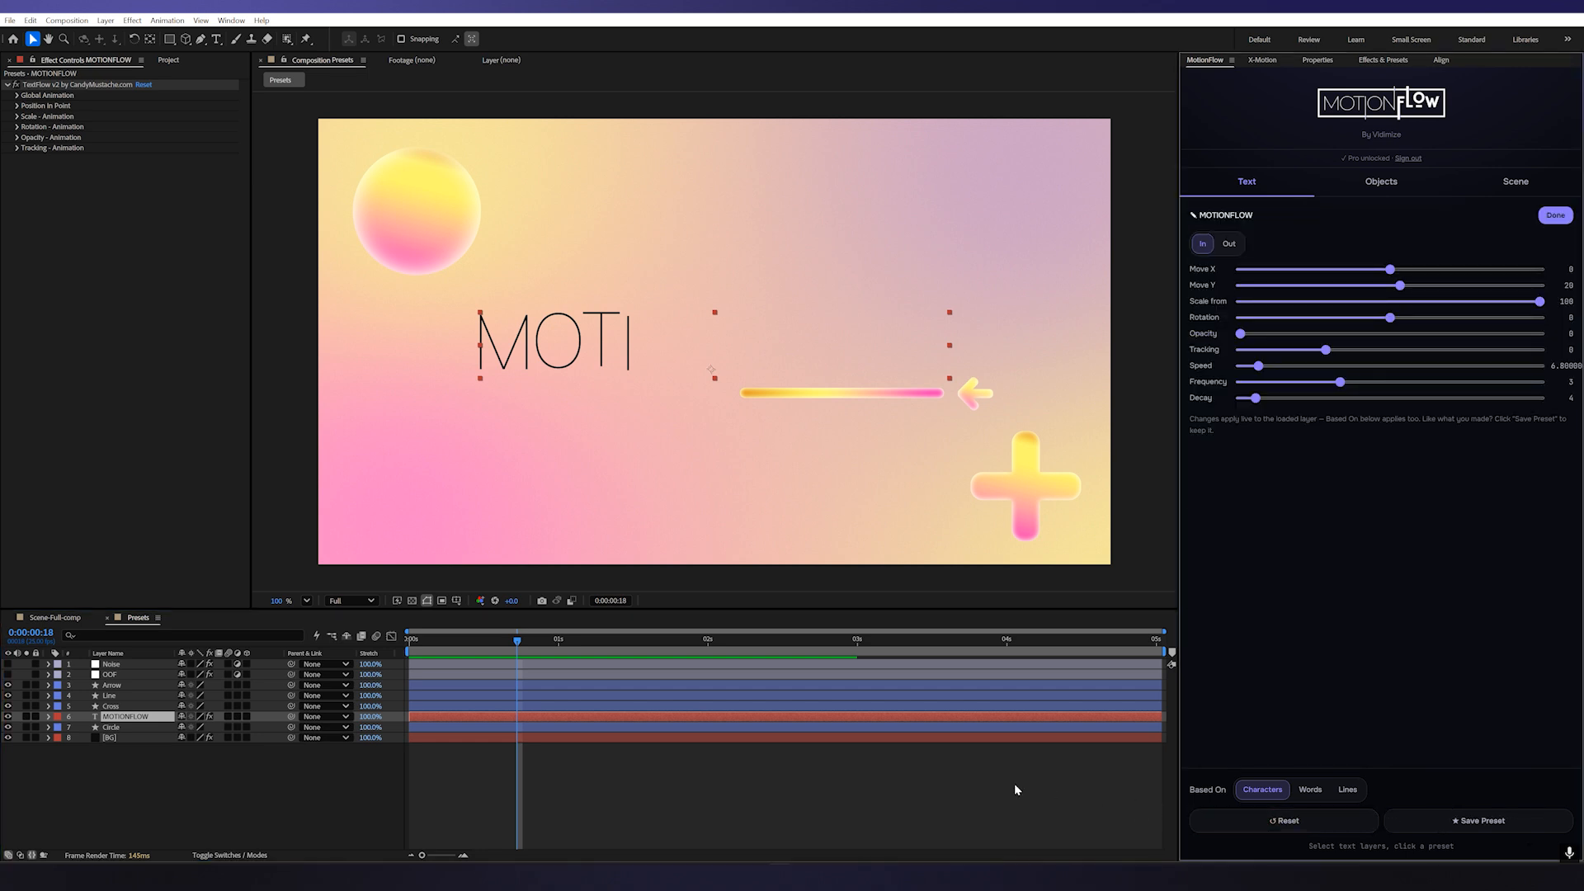
pyautogui.click(1201, 244)
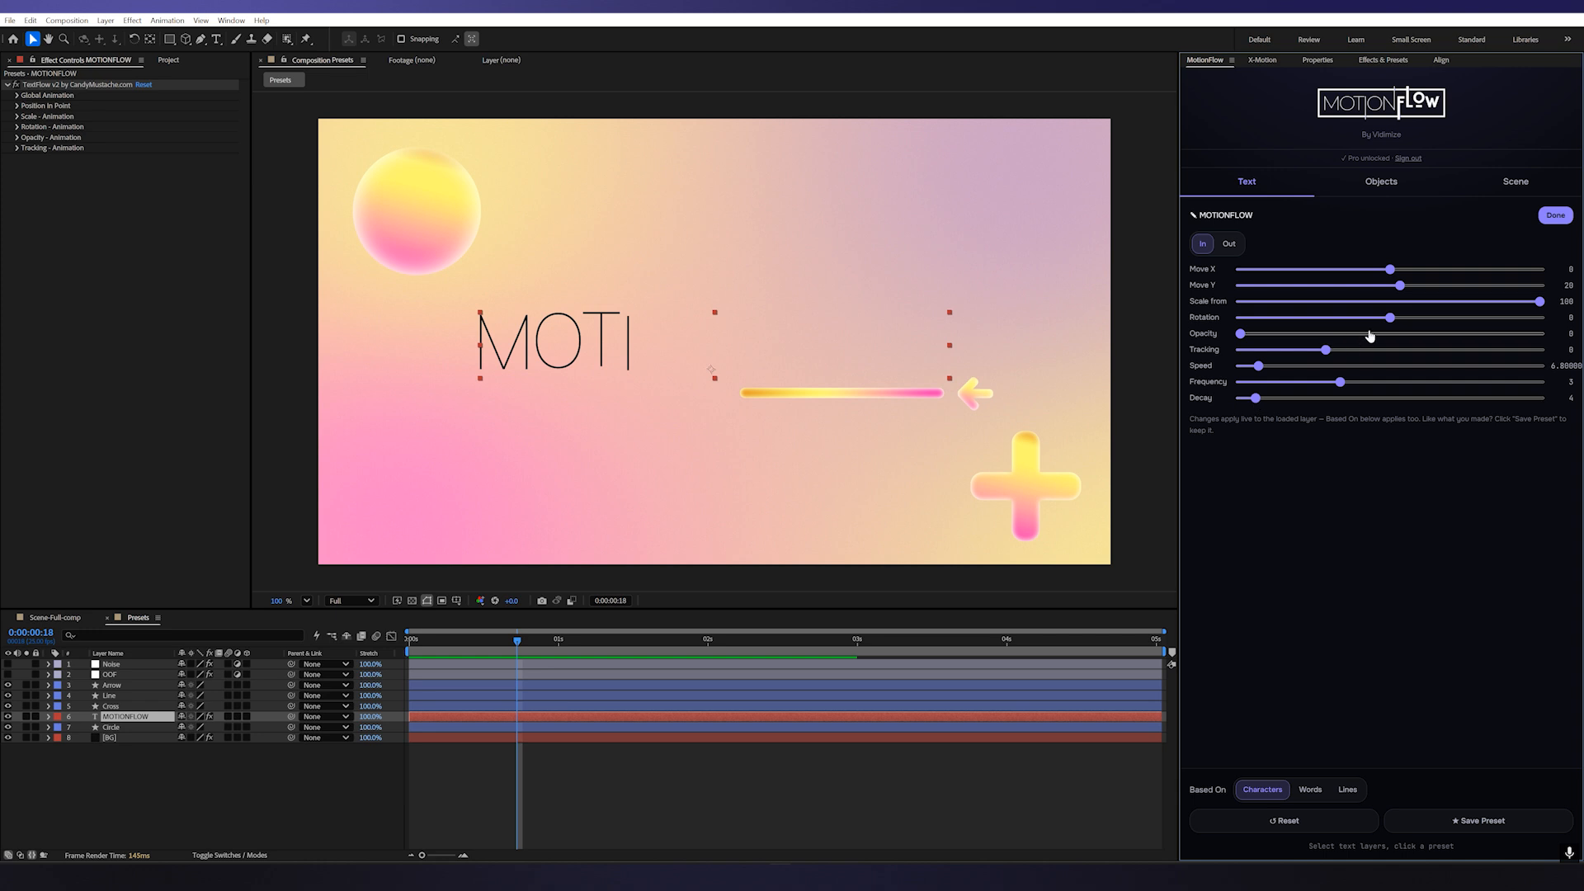
pyautogui.moveTo(1390, 319); pyautogui.dragTo(1362, 319)
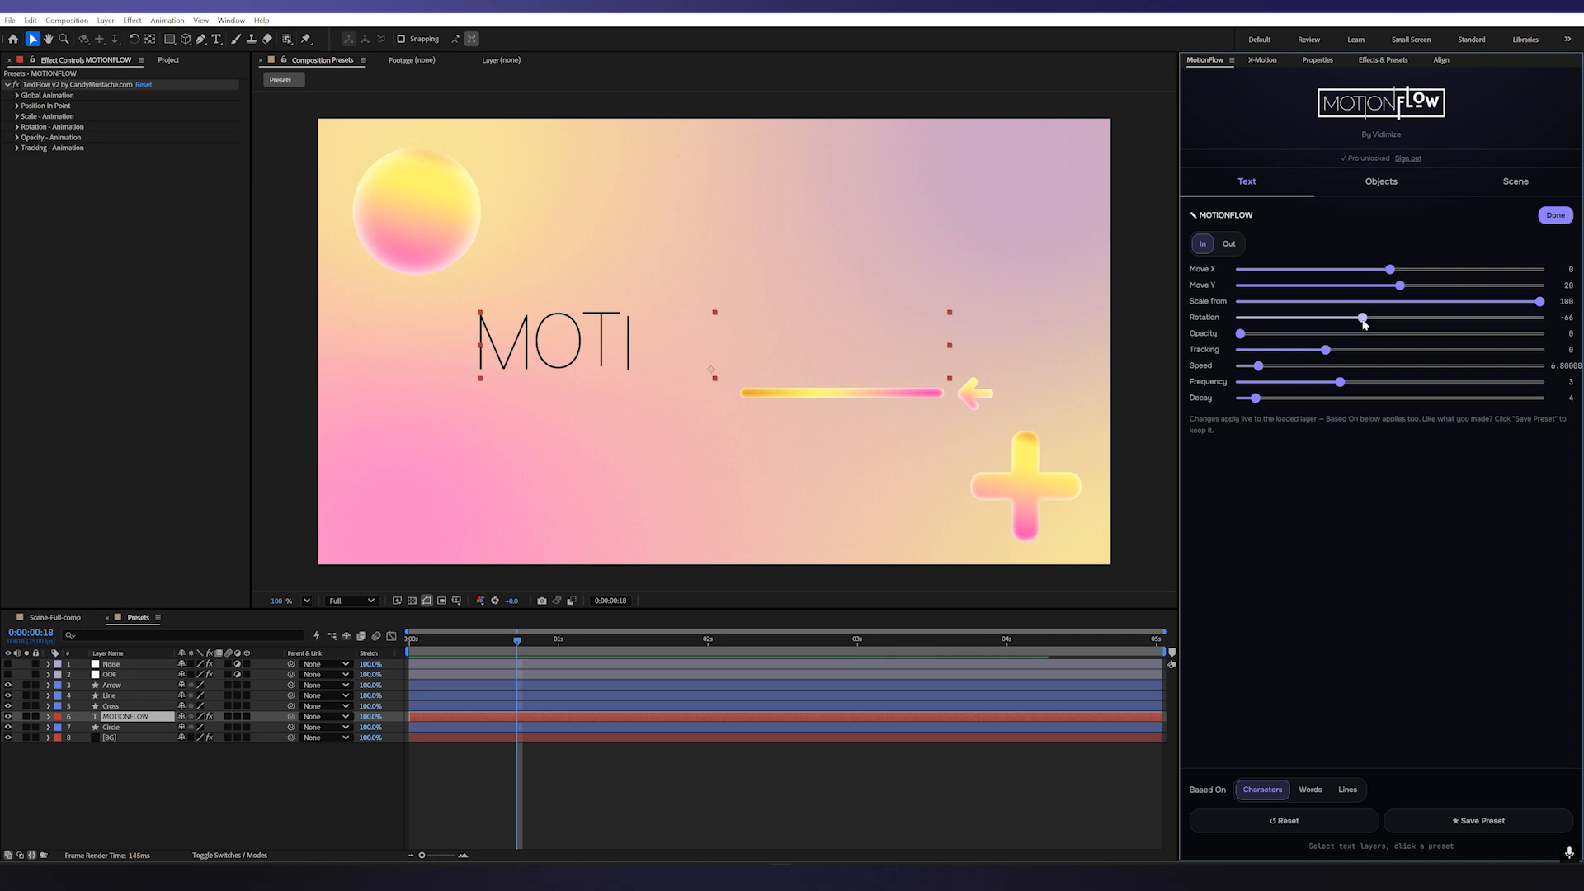
pyautogui.moveTo(492, 642); pyautogui.dragTo(559, 652)
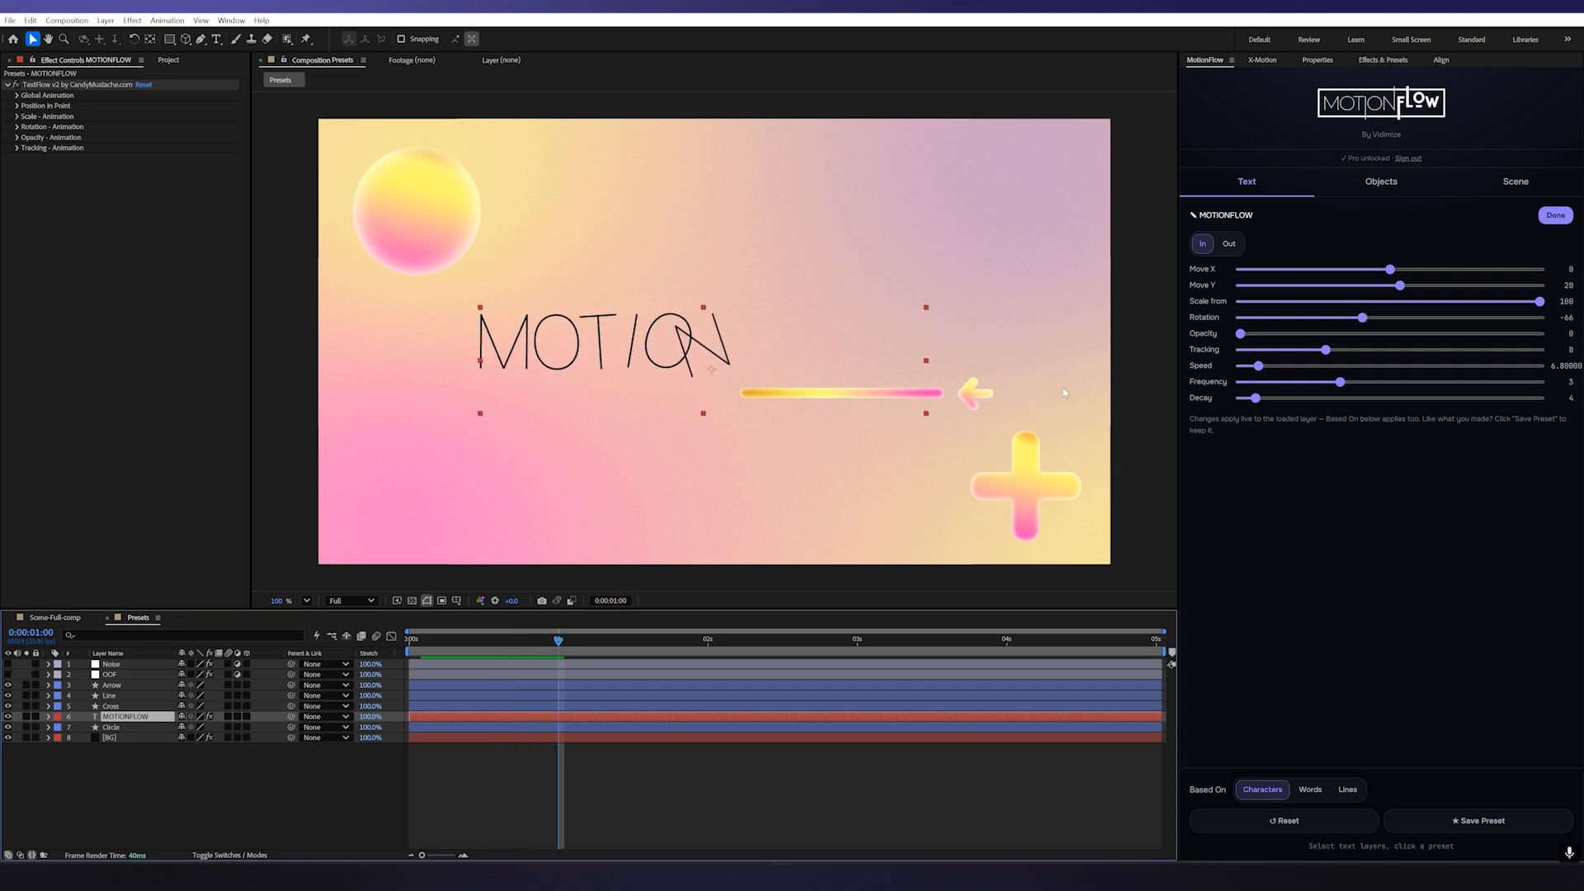
pyautogui.moveTo(1358, 324); pyautogui.dragTo(1386, 318)
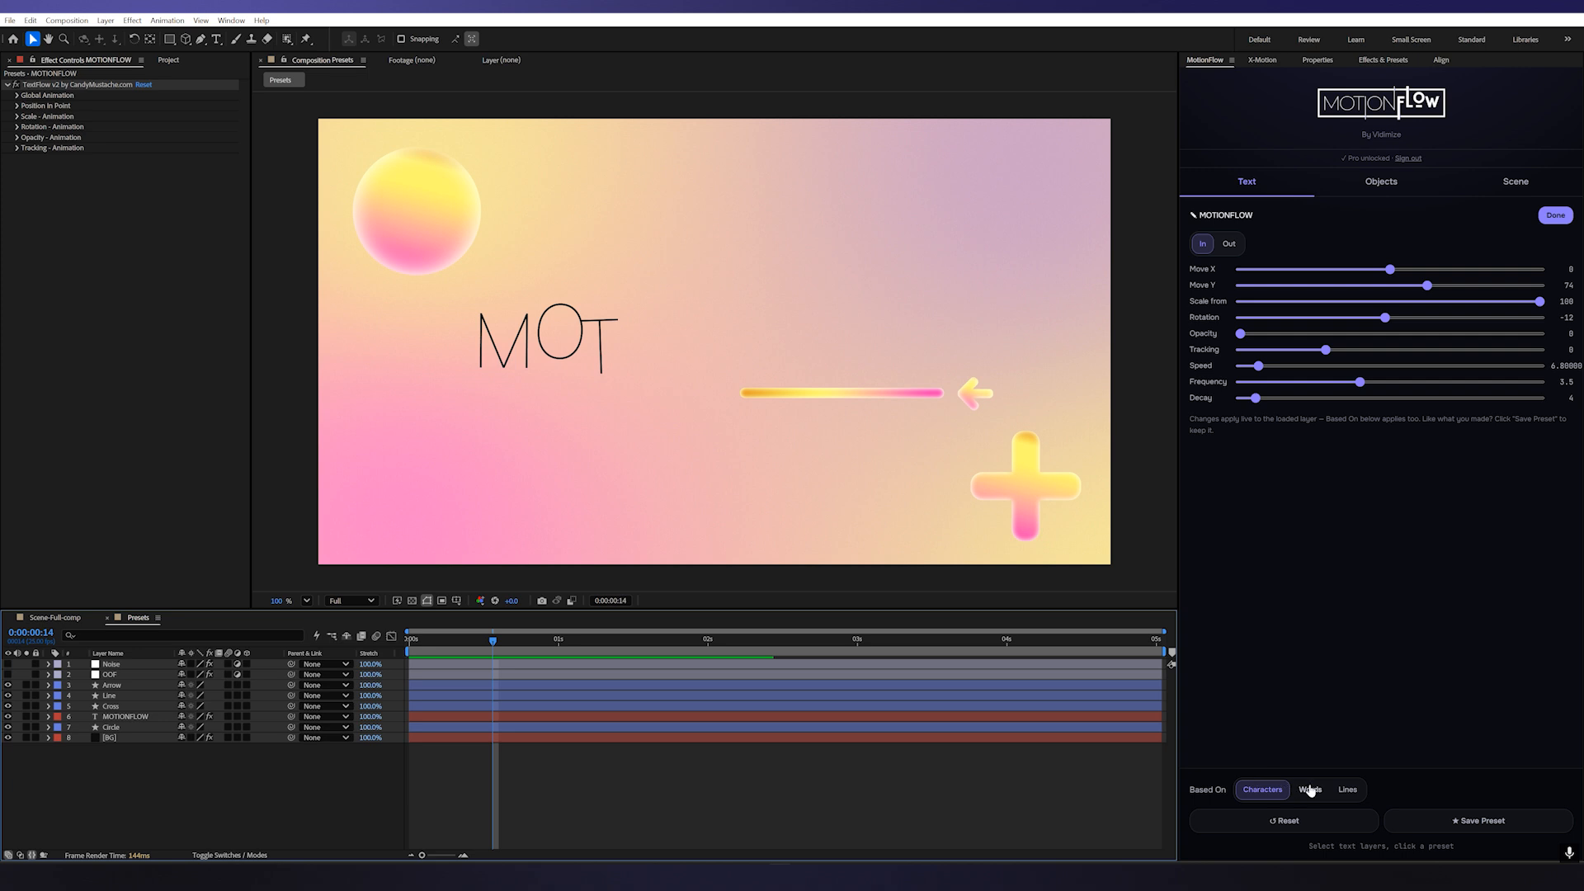
# Base the MOTIONFLOW text animation on Words and preview it from the start
pyautogui.click(1310, 790)
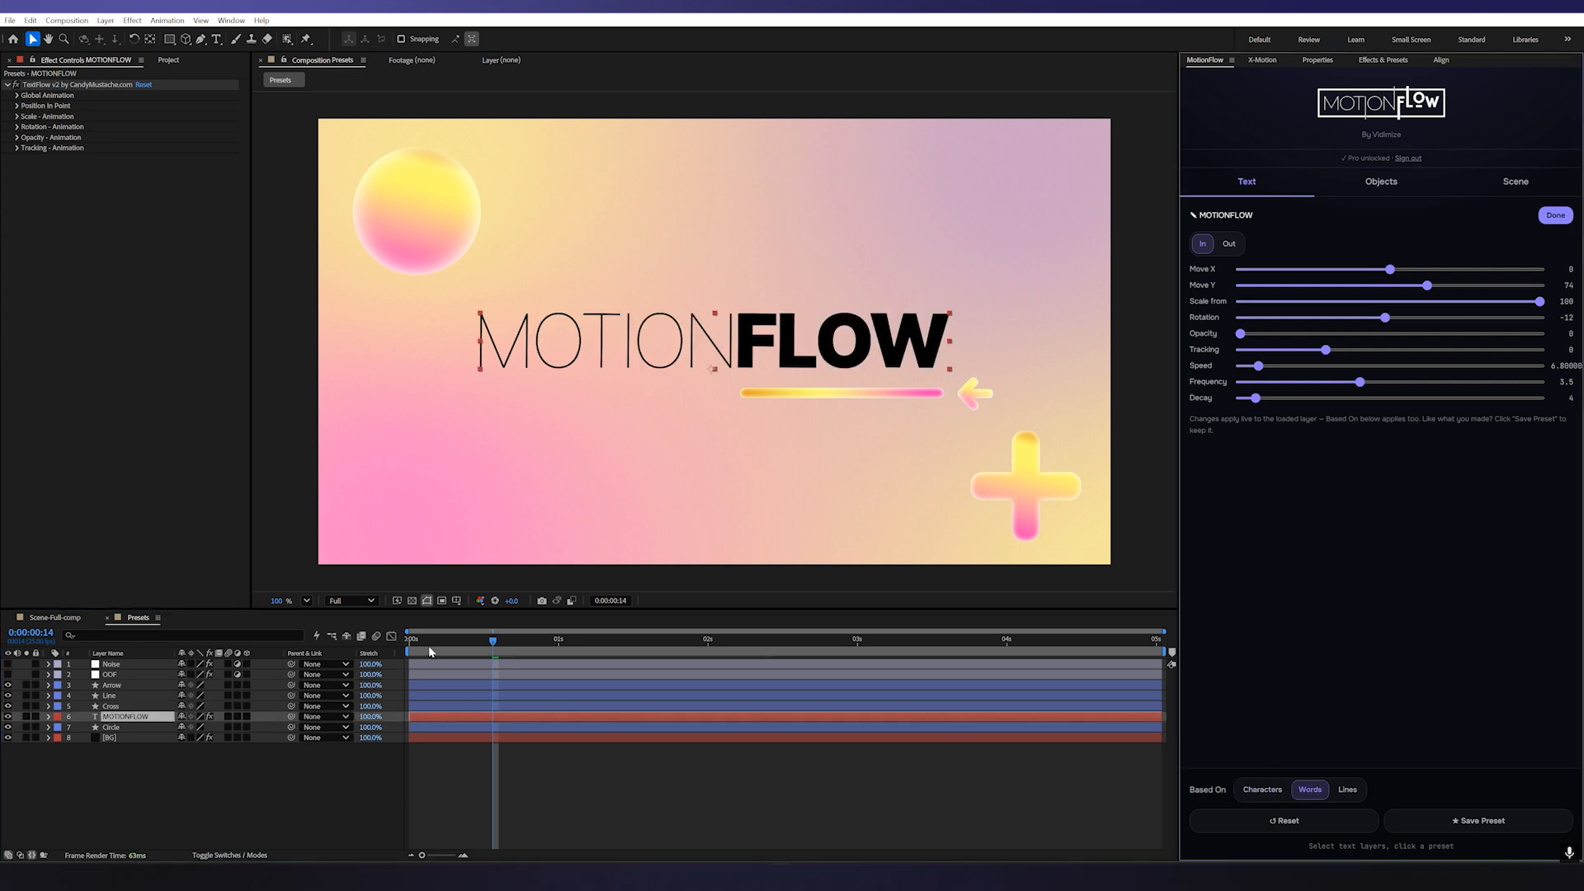
pyautogui.press('space')
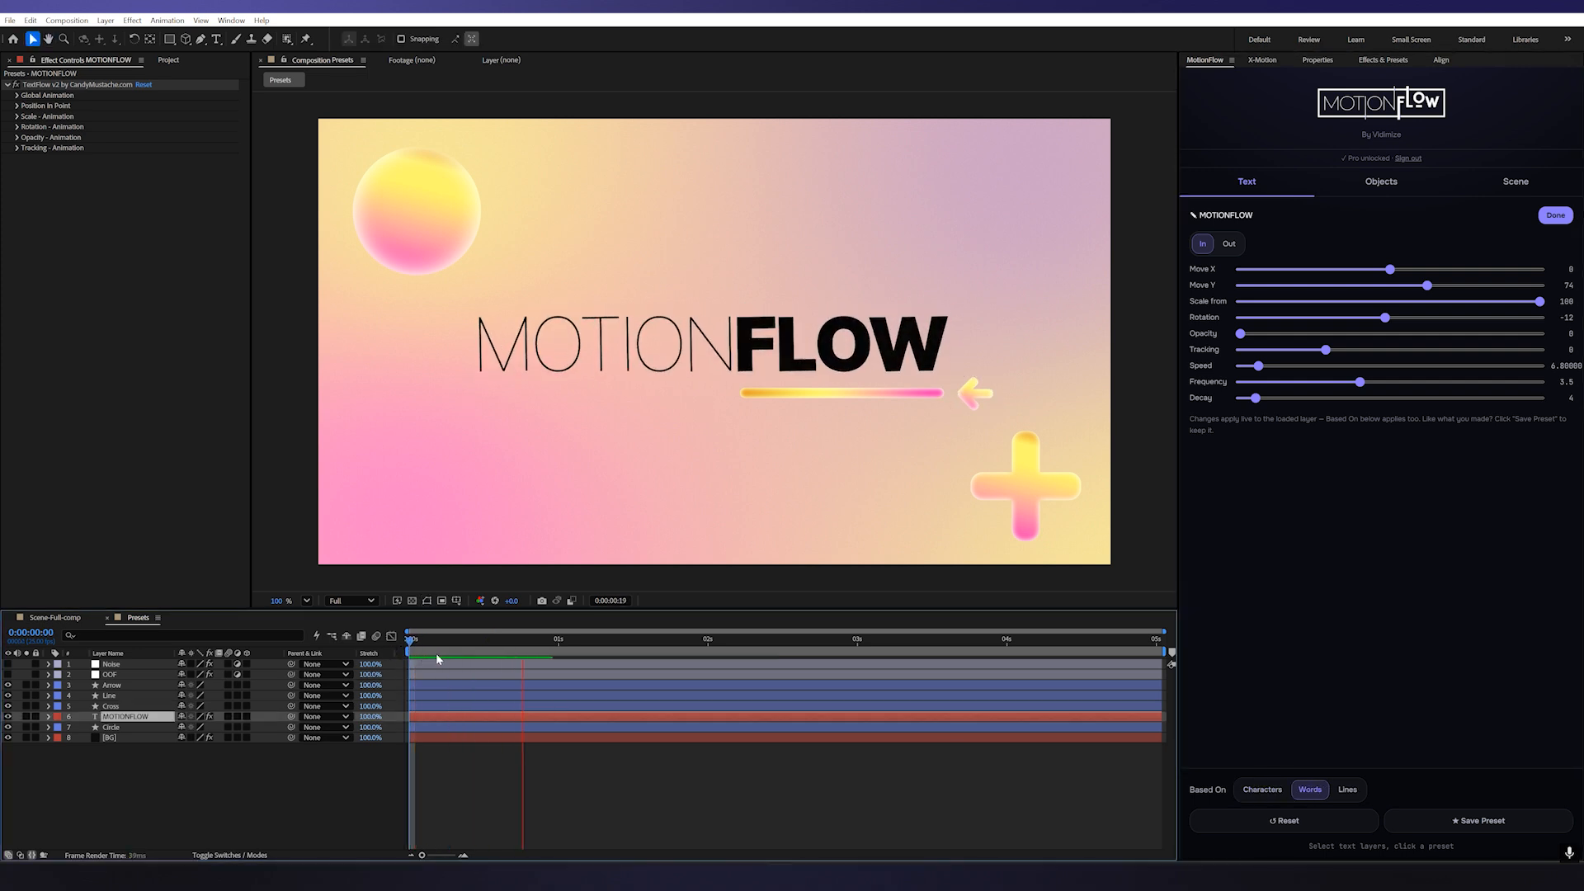
pyautogui.moveTo(438, 652)
pyautogui.mouseDown()
pyautogui.moveTo(470, 652)
pyautogui.moveTo(447, 652)
pyautogui.mouseUp()
# Shorten the MOTIONFLOW layer at both ends so it starts around frame 8, and play the text animation
pyautogui.moveTo(526, 643); pyautogui.dragTo(462, 642)
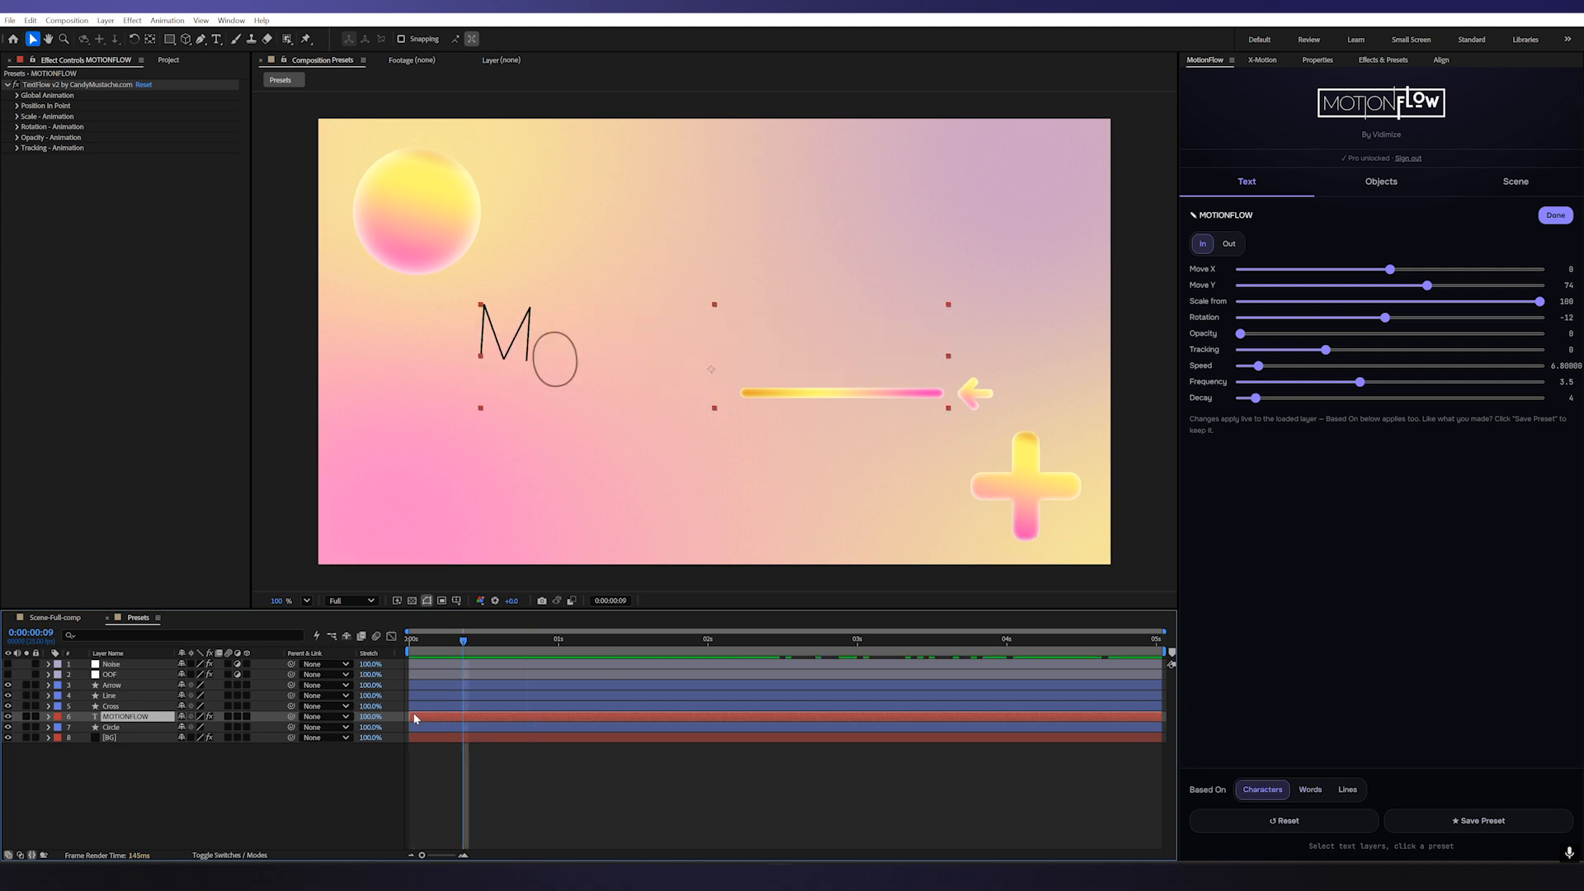
pyautogui.moveTo(410, 717); pyautogui.dragTo(444, 716)
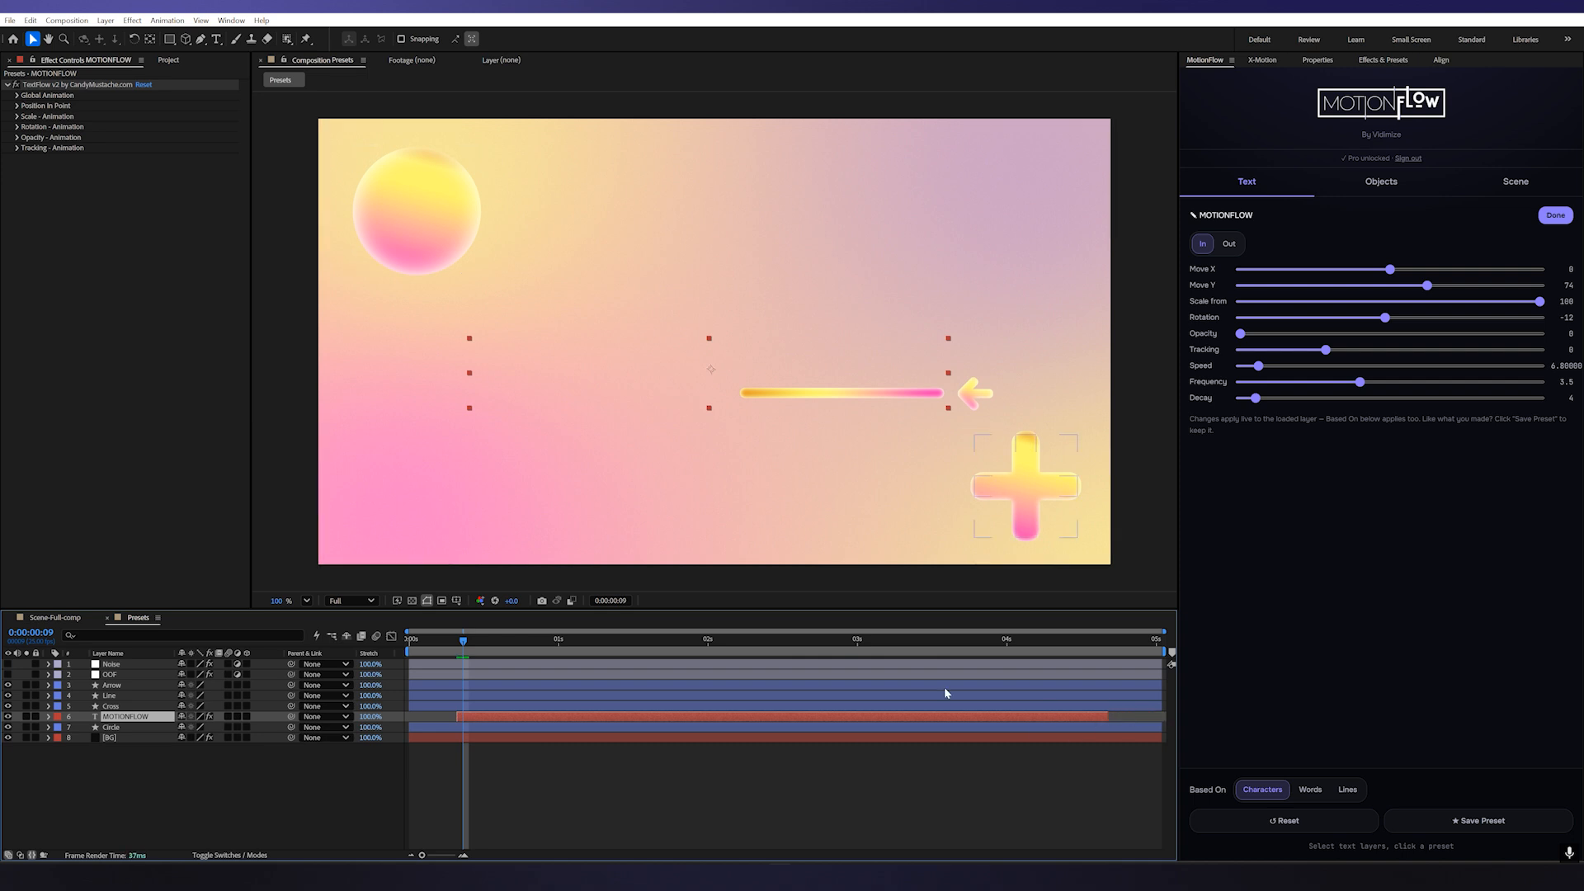
pyautogui.click(458, 643)
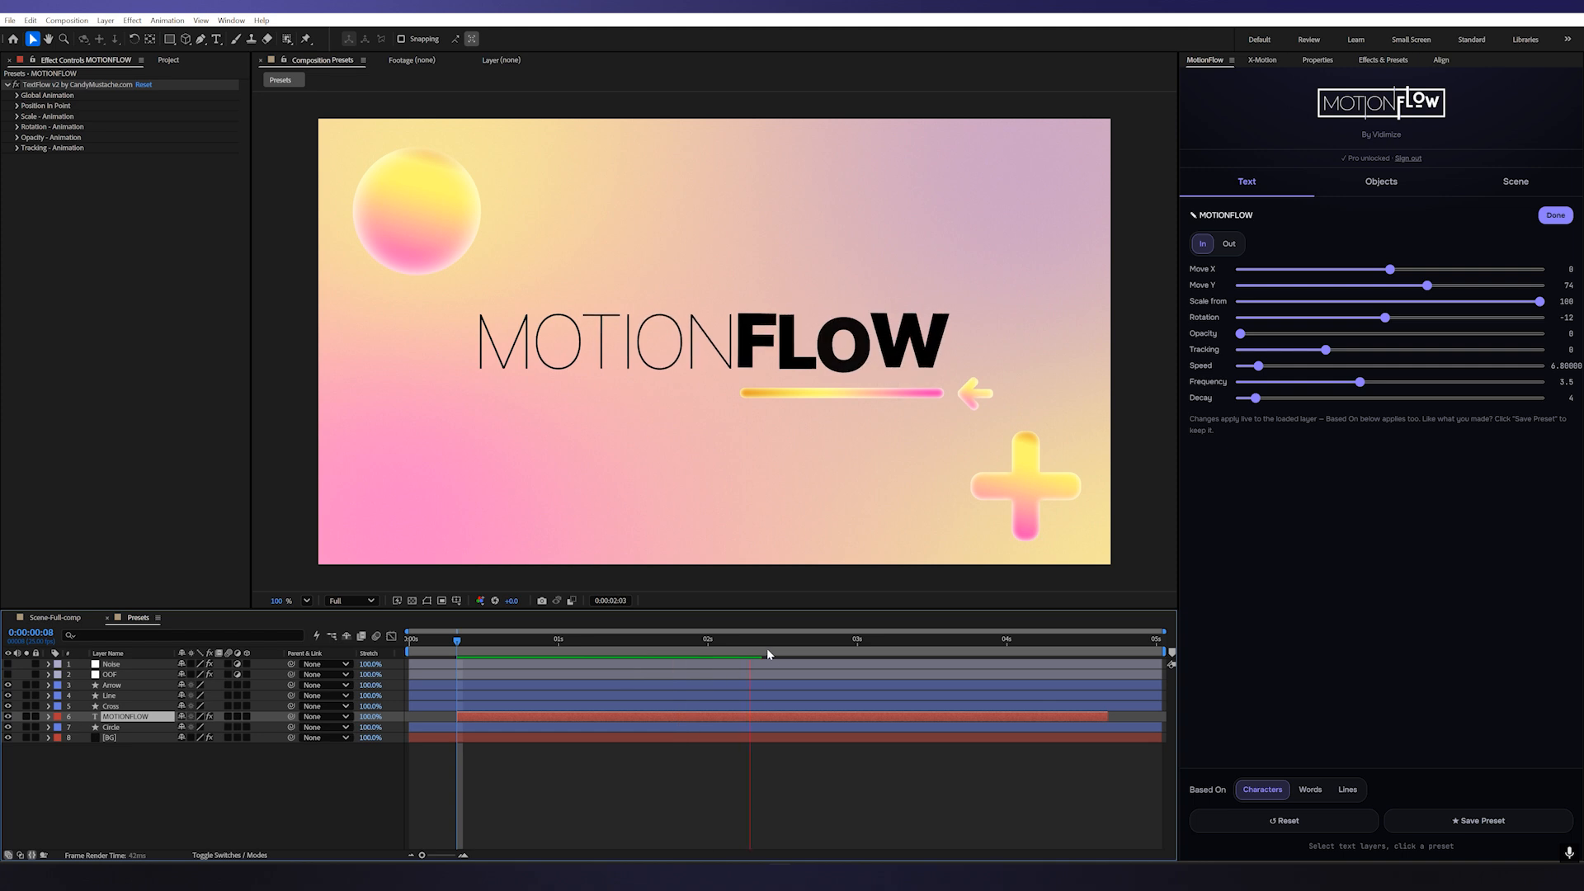
pyautogui.press('space')
# Finish the text edit, apply the Pop Elastic object preset from the Pop category to the Circle layer and preview it from the start
pyautogui.click(430, 185)
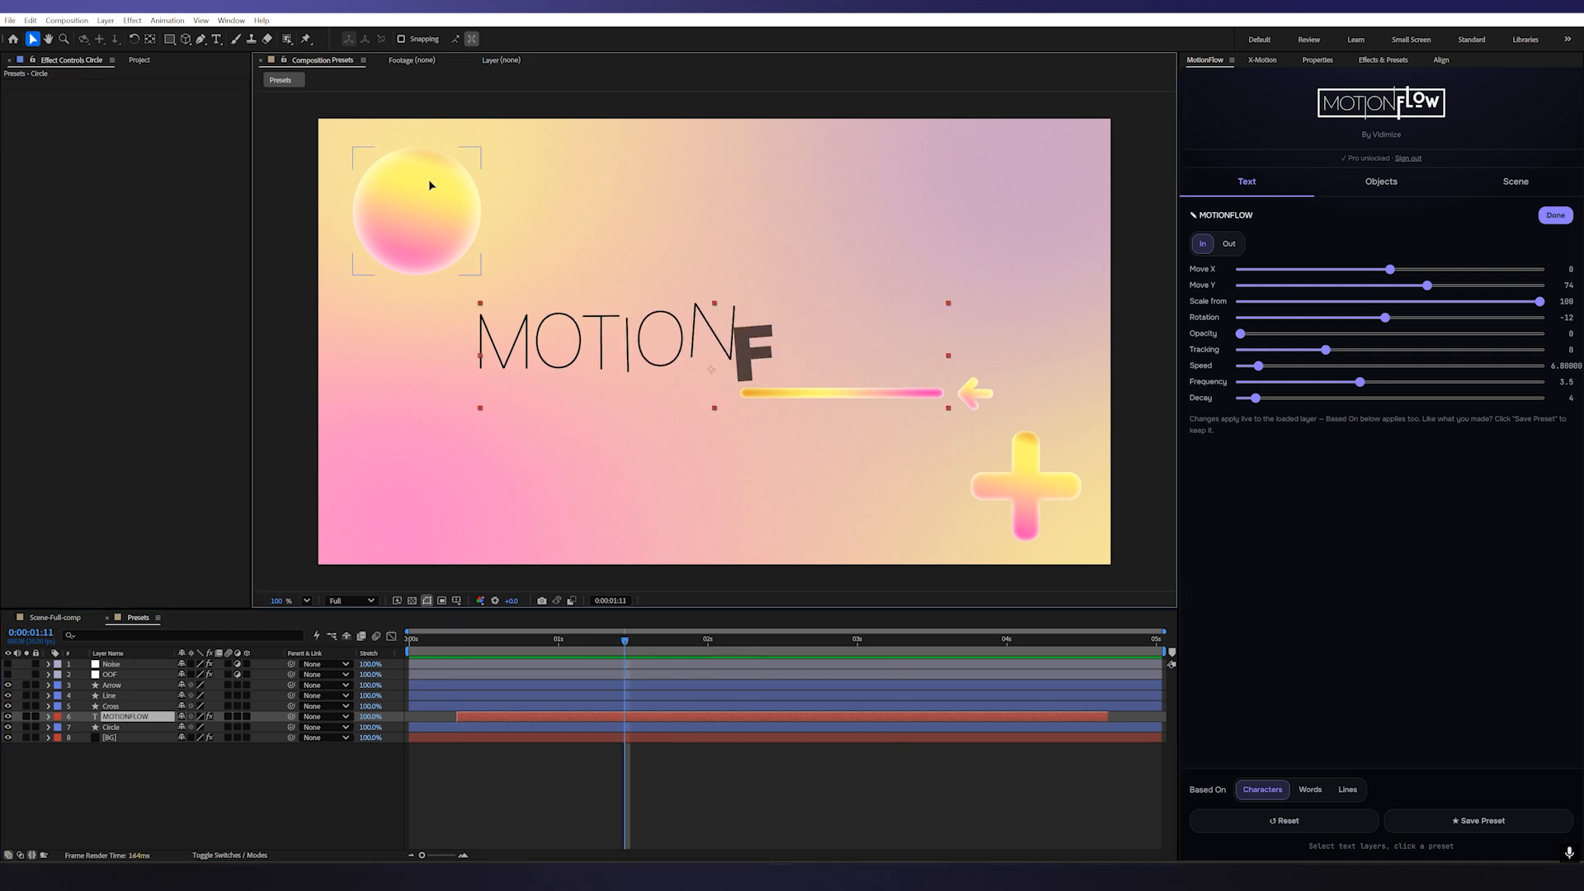
pyautogui.click(430, 184)
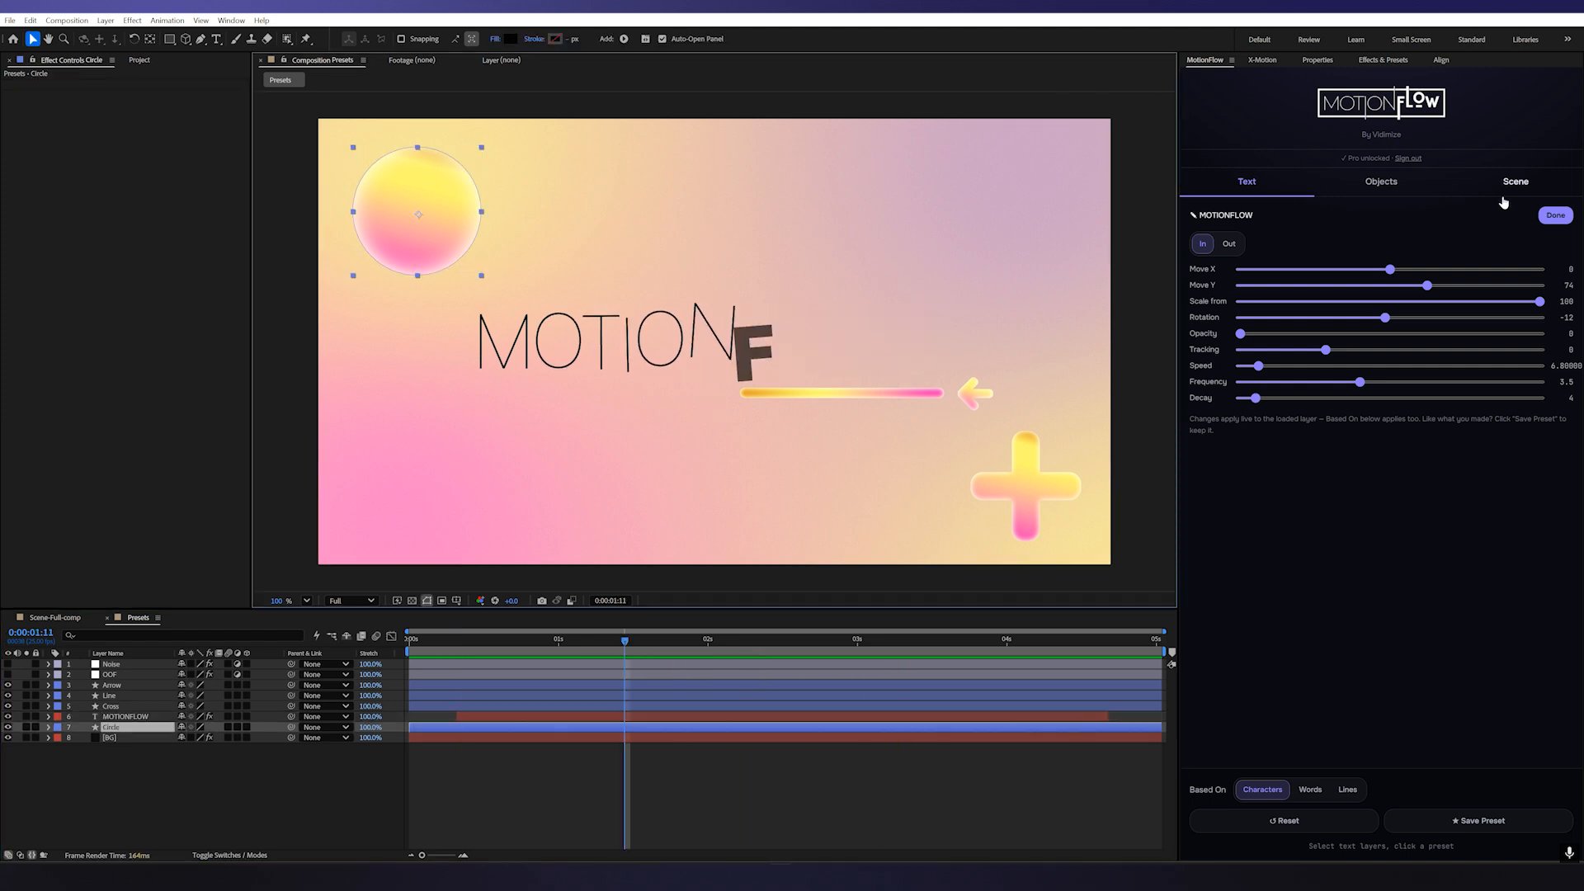
pyautogui.click(1550, 216)
pyautogui.click(1404, 190)
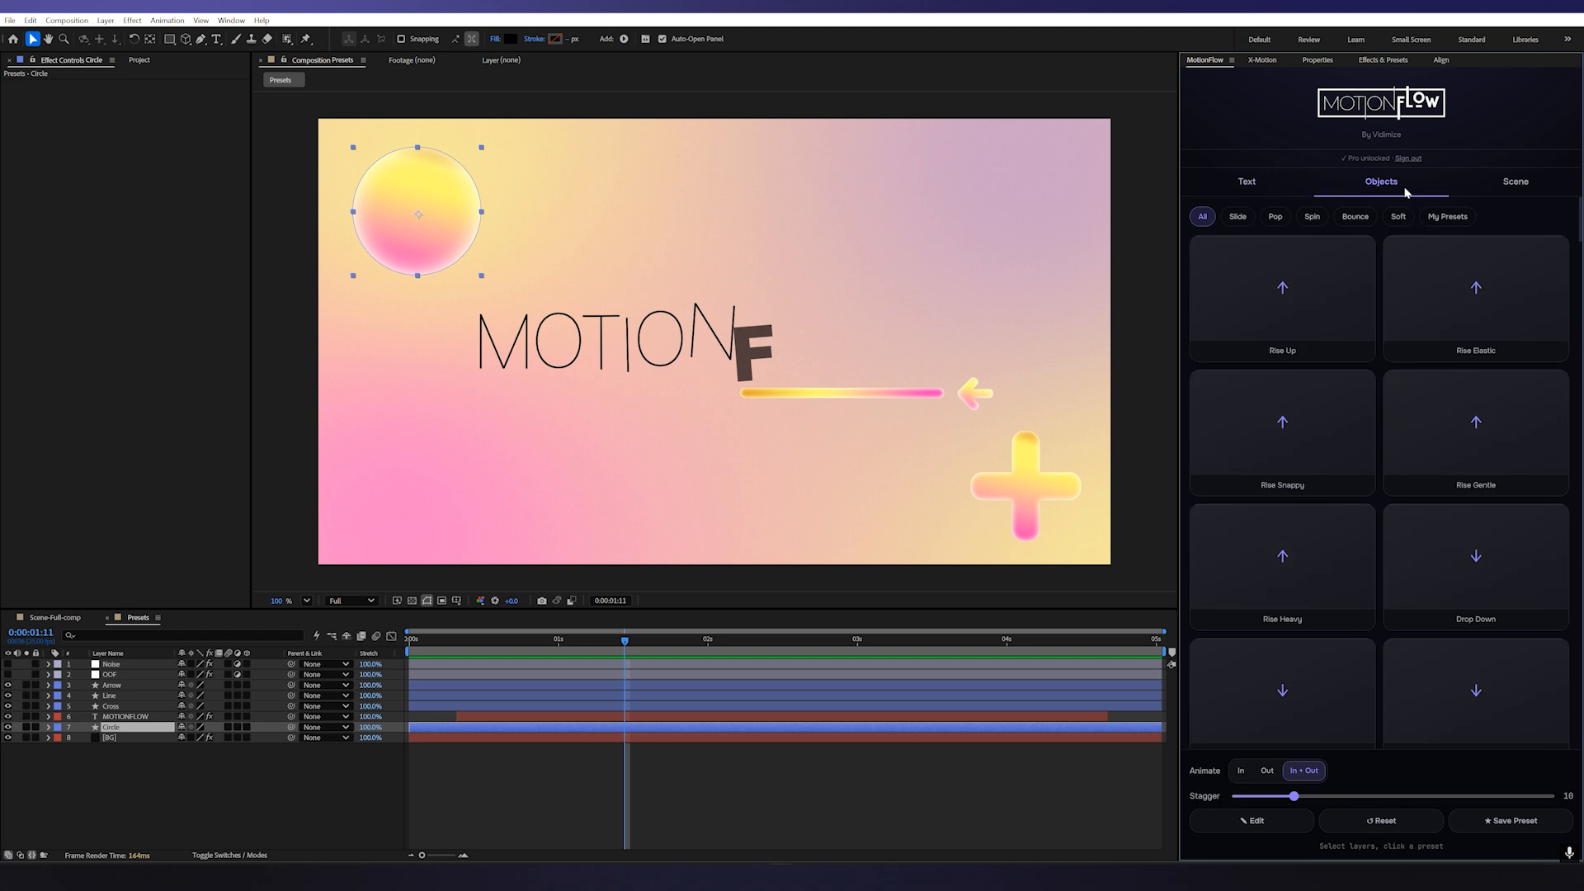
pyautogui.click(1357, 216)
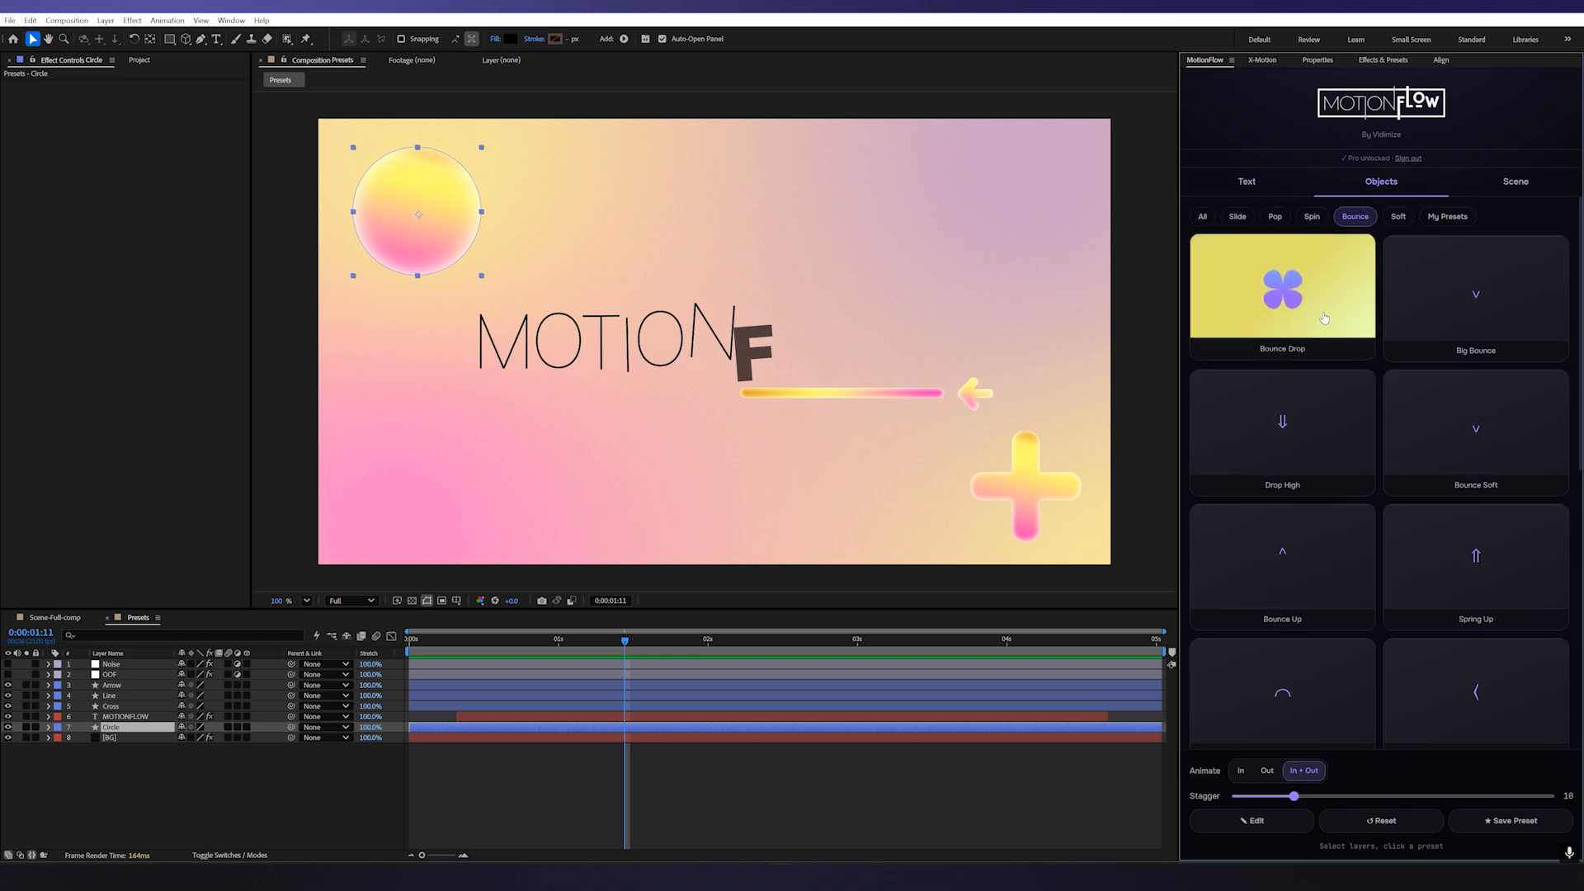
pyautogui.click(1274, 218)
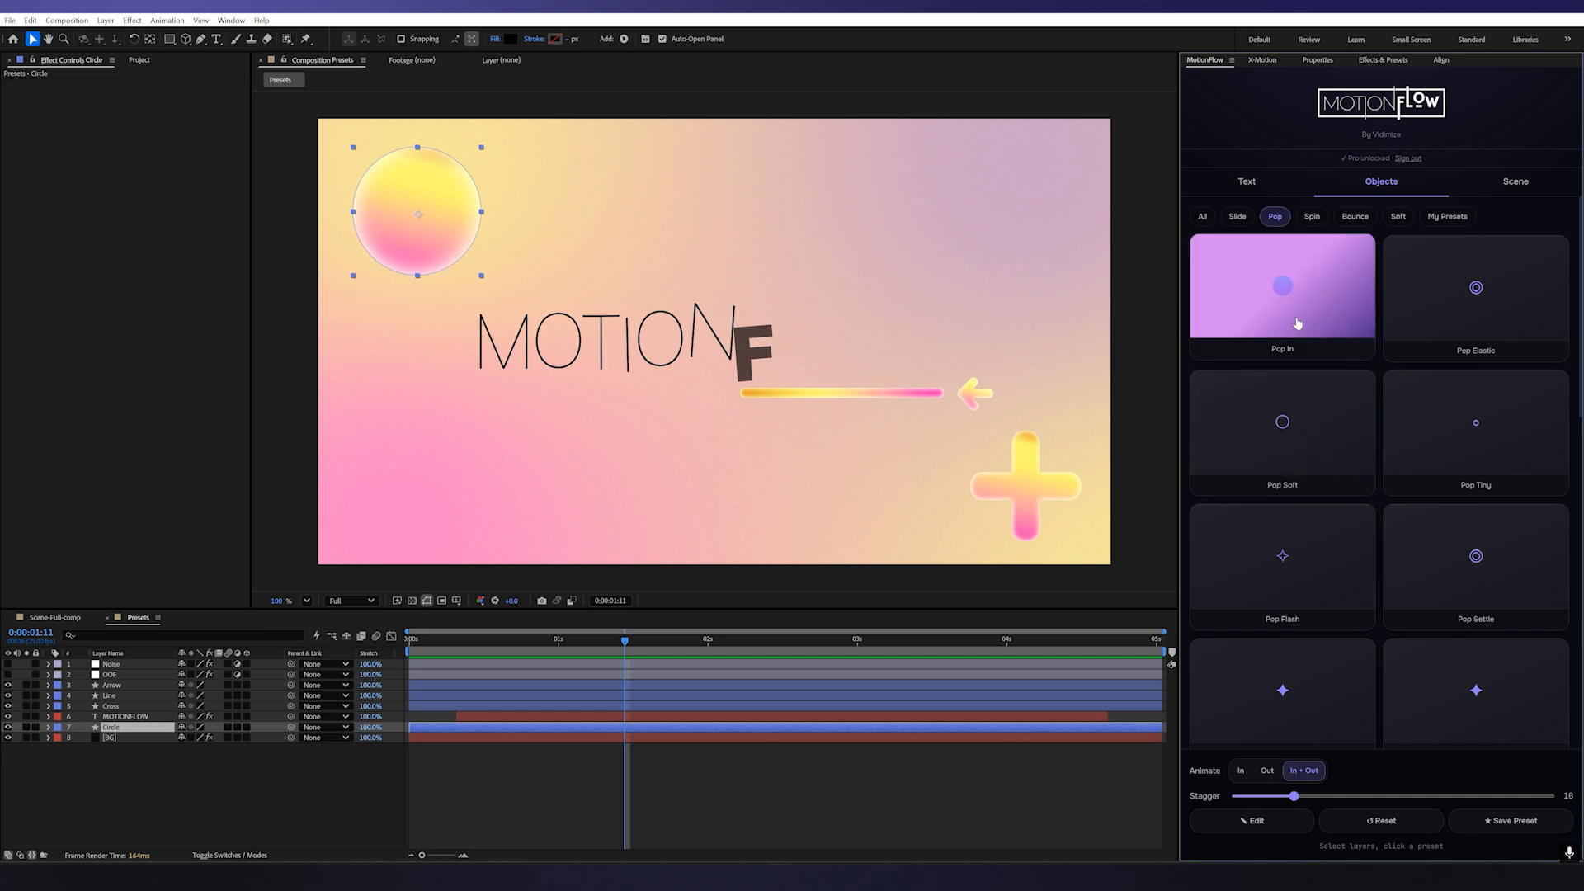
pyautogui.click(1410, 313)
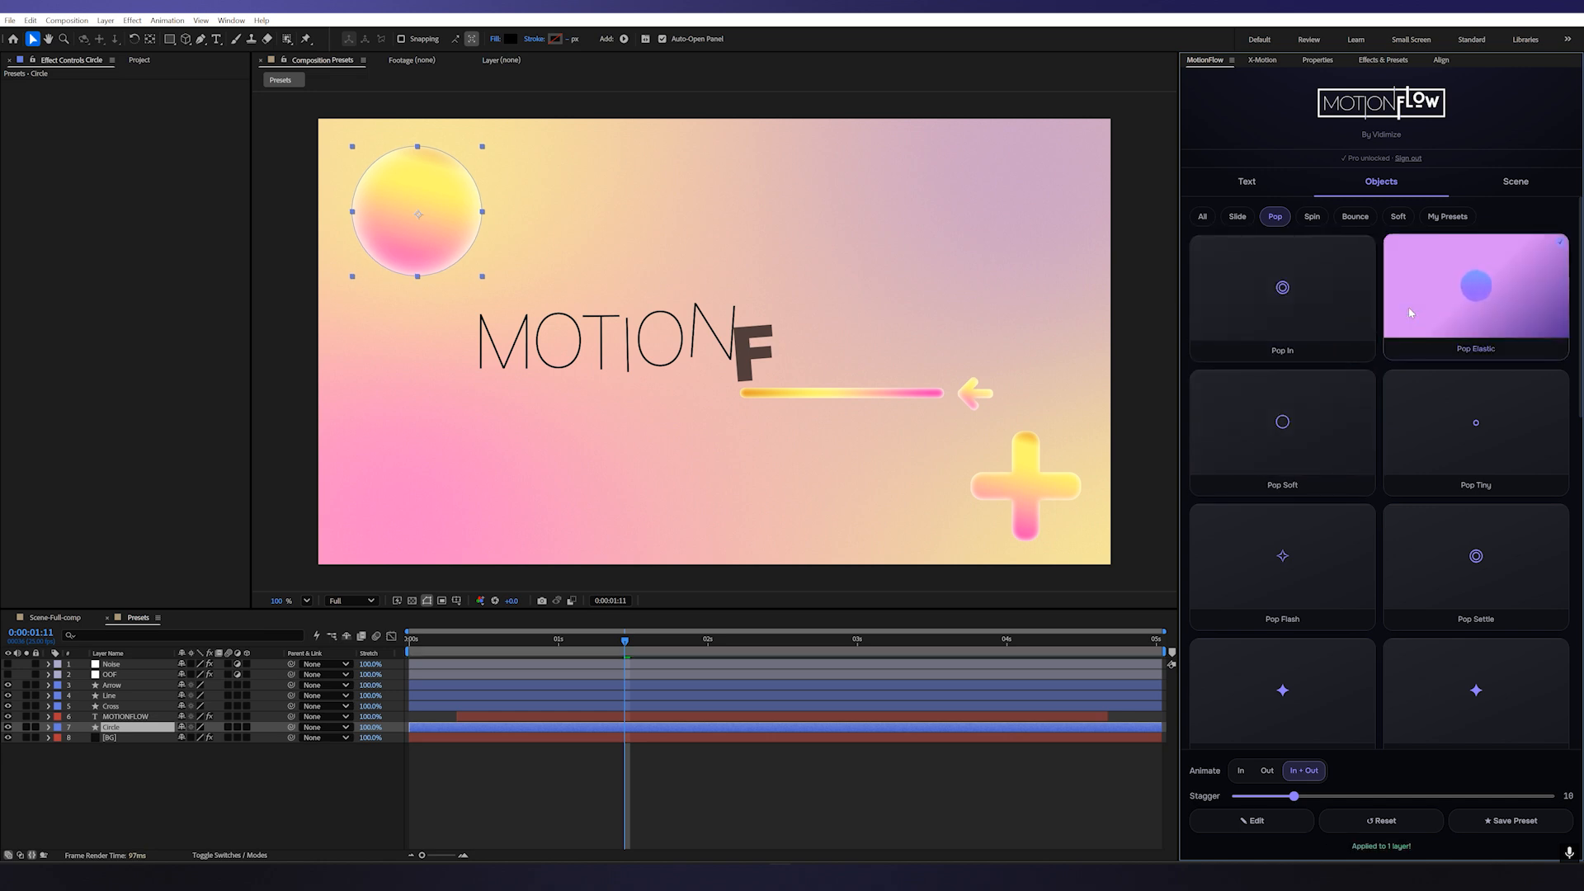
pyautogui.moveTo(444, 640); pyautogui.dragTo(364, 661)
pyautogui.press('space')
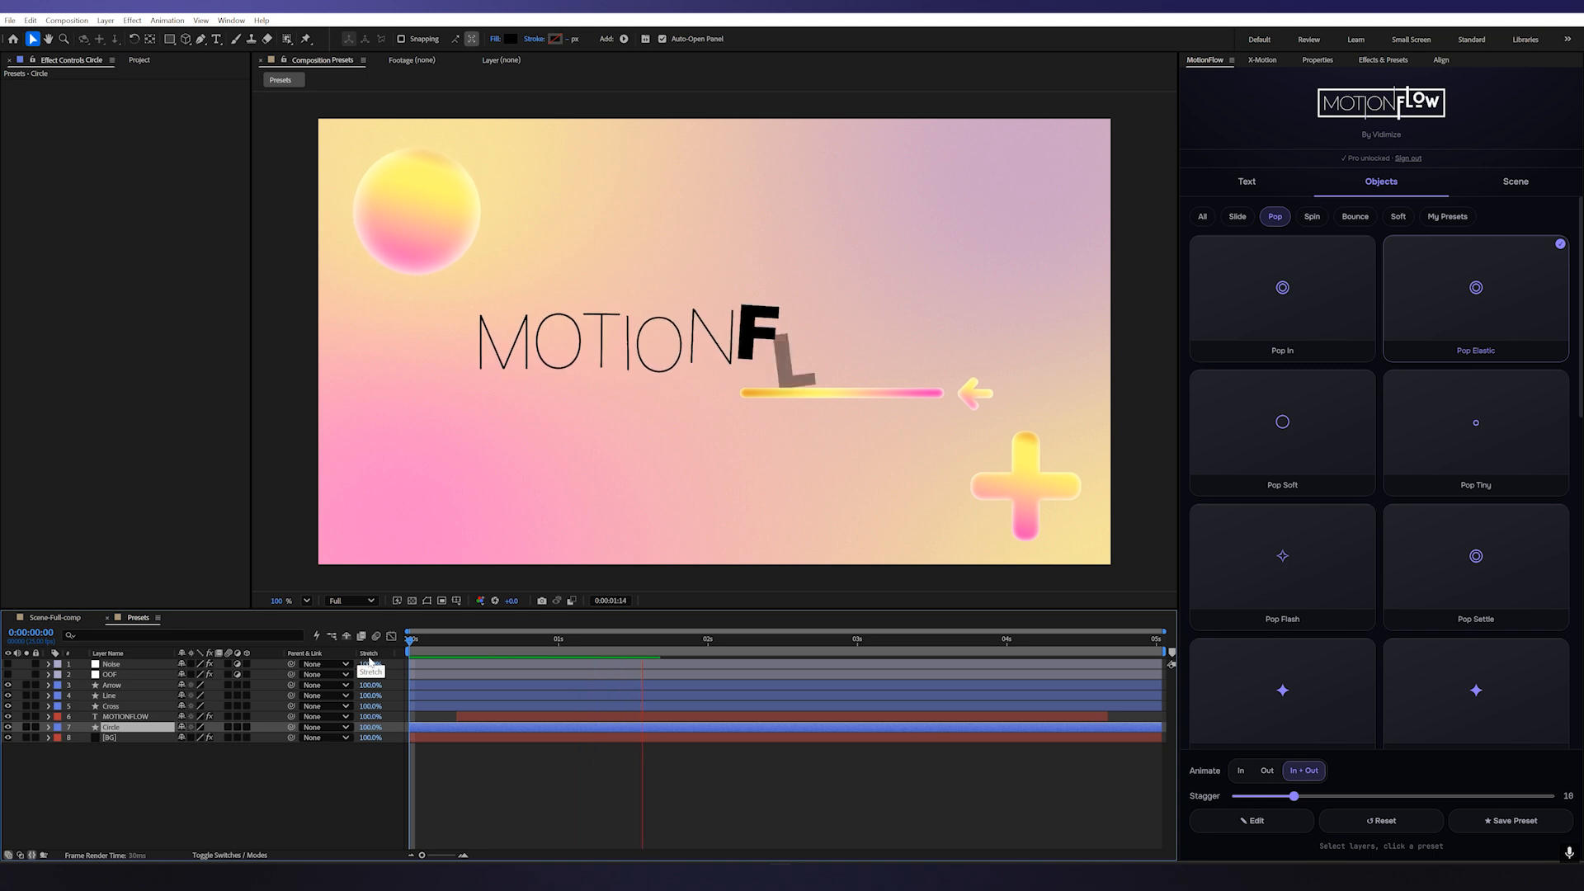
# Trim the Circle layer's start and end inward by about half a second each and play the result
pyautogui.moveTo(571, 641)
pyautogui.mouseDown()
pyautogui.moveTo(543, 659)
pyautogui.moveTo(452, 660)
pyautogui.moveTo(487, 660)
pyautogui.mouseUp()
pyautogui.moveTo(410, 727); pyautogui.dragTo(483, 728)
pyautogui.moveTo(1162, 725); pyautogui.dragTo(1083, 727)
pyautogui.press('space')
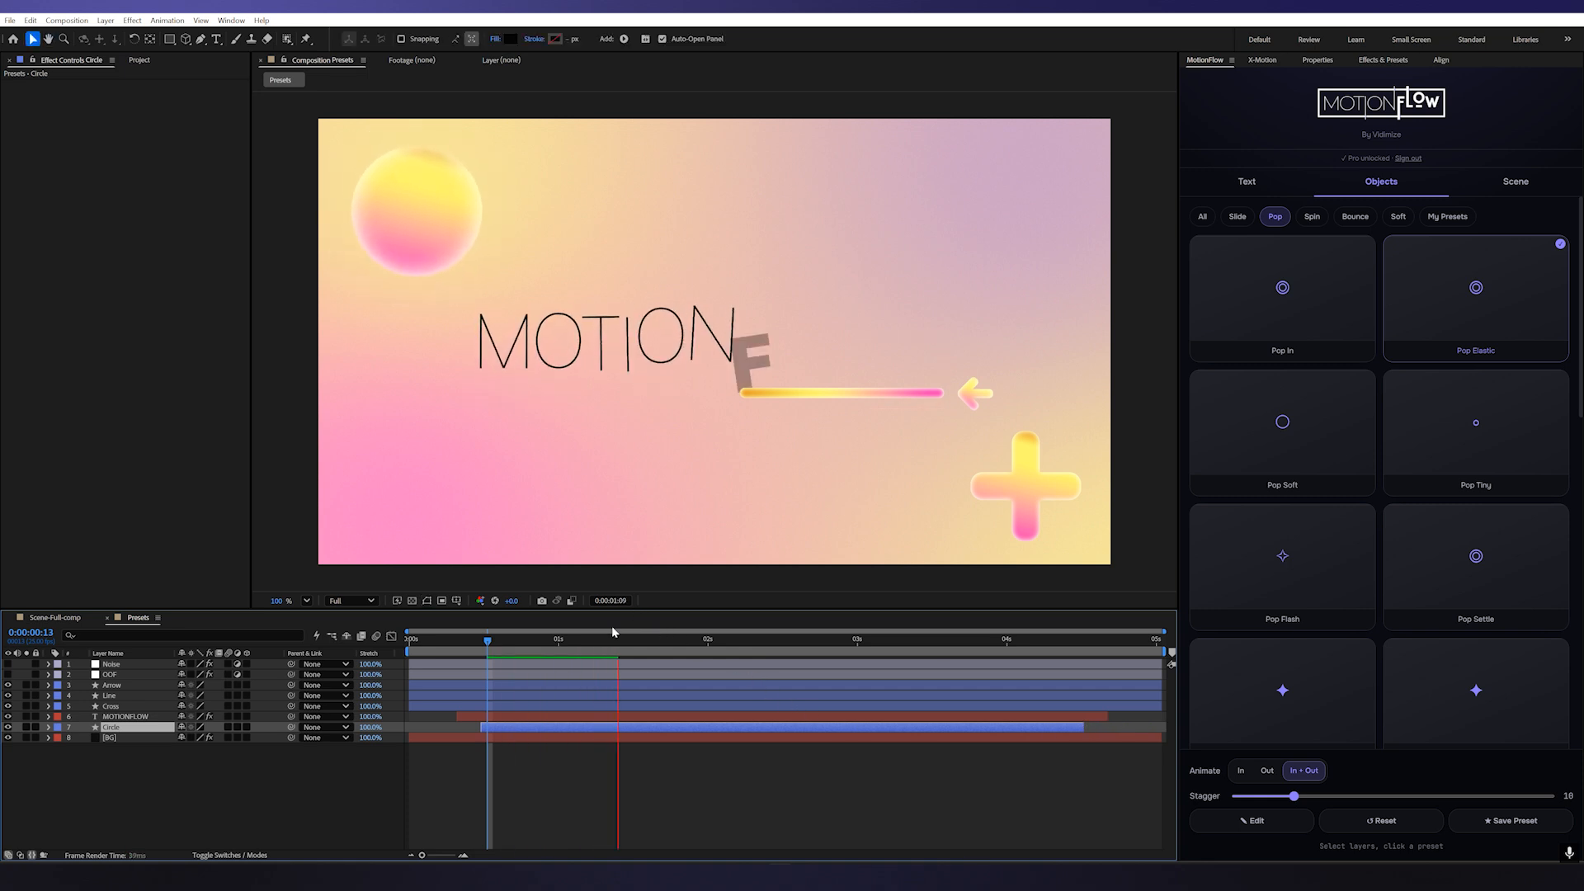
pyautogui.moveTo(659, 642); pyautogui.dragTo(643, 645)
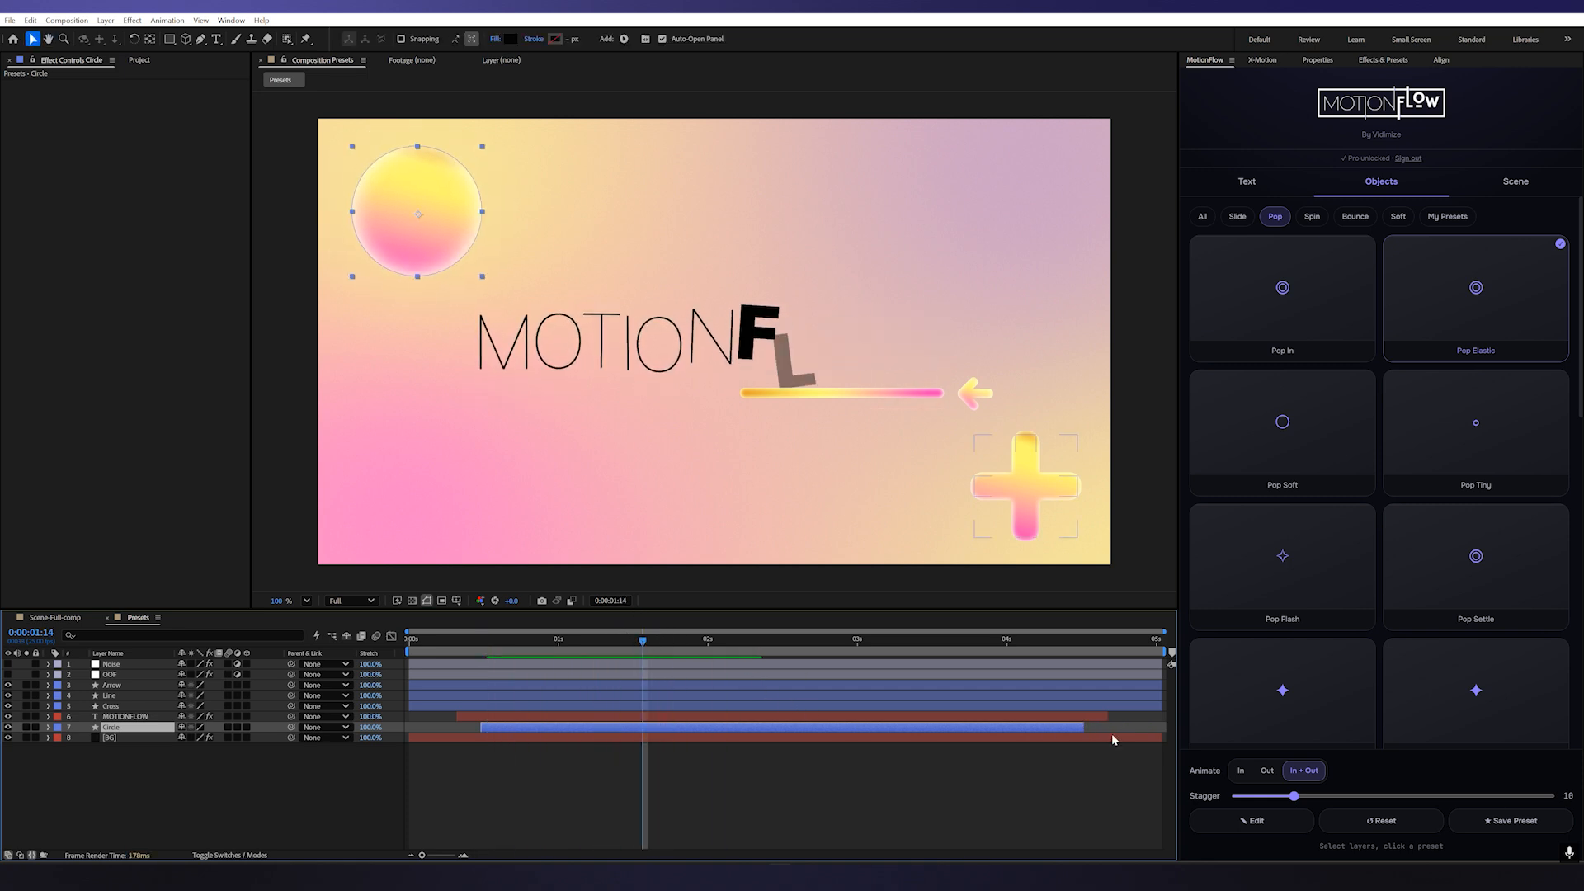
# Edit the Circle's in animation, setting Scale from to 50 and Move X to 65
pyautogui.click(1256, 821)
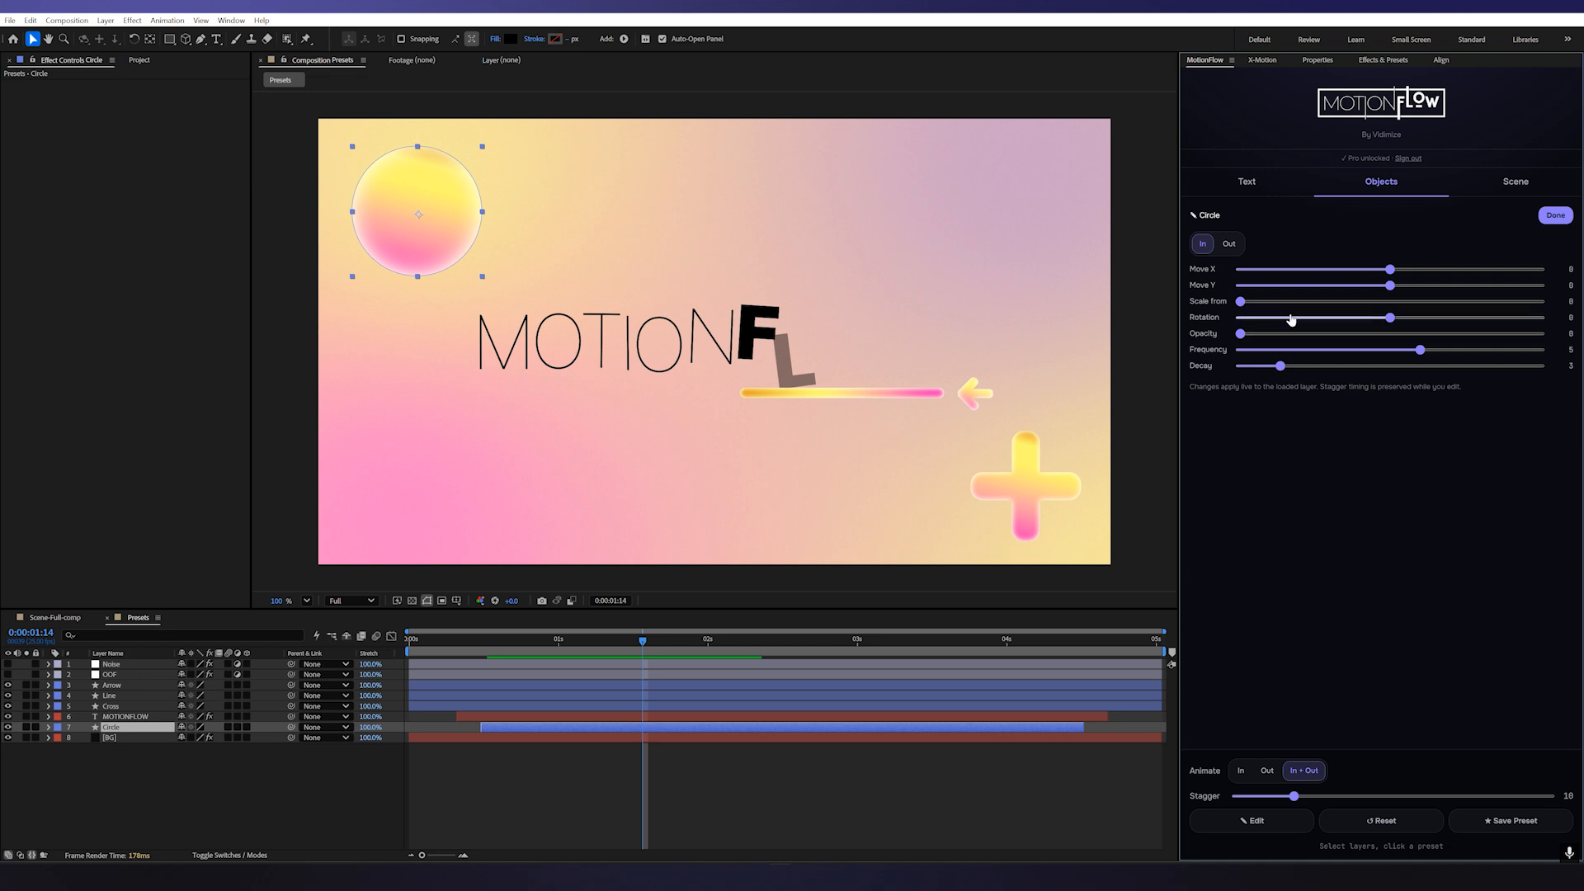
pyautogui.moveTo(1242, 302); pyautogui.dragTo(1291, 302)
pyautogui.moveTo(1395, 271); pyautogui.dragTo(1406, 269)
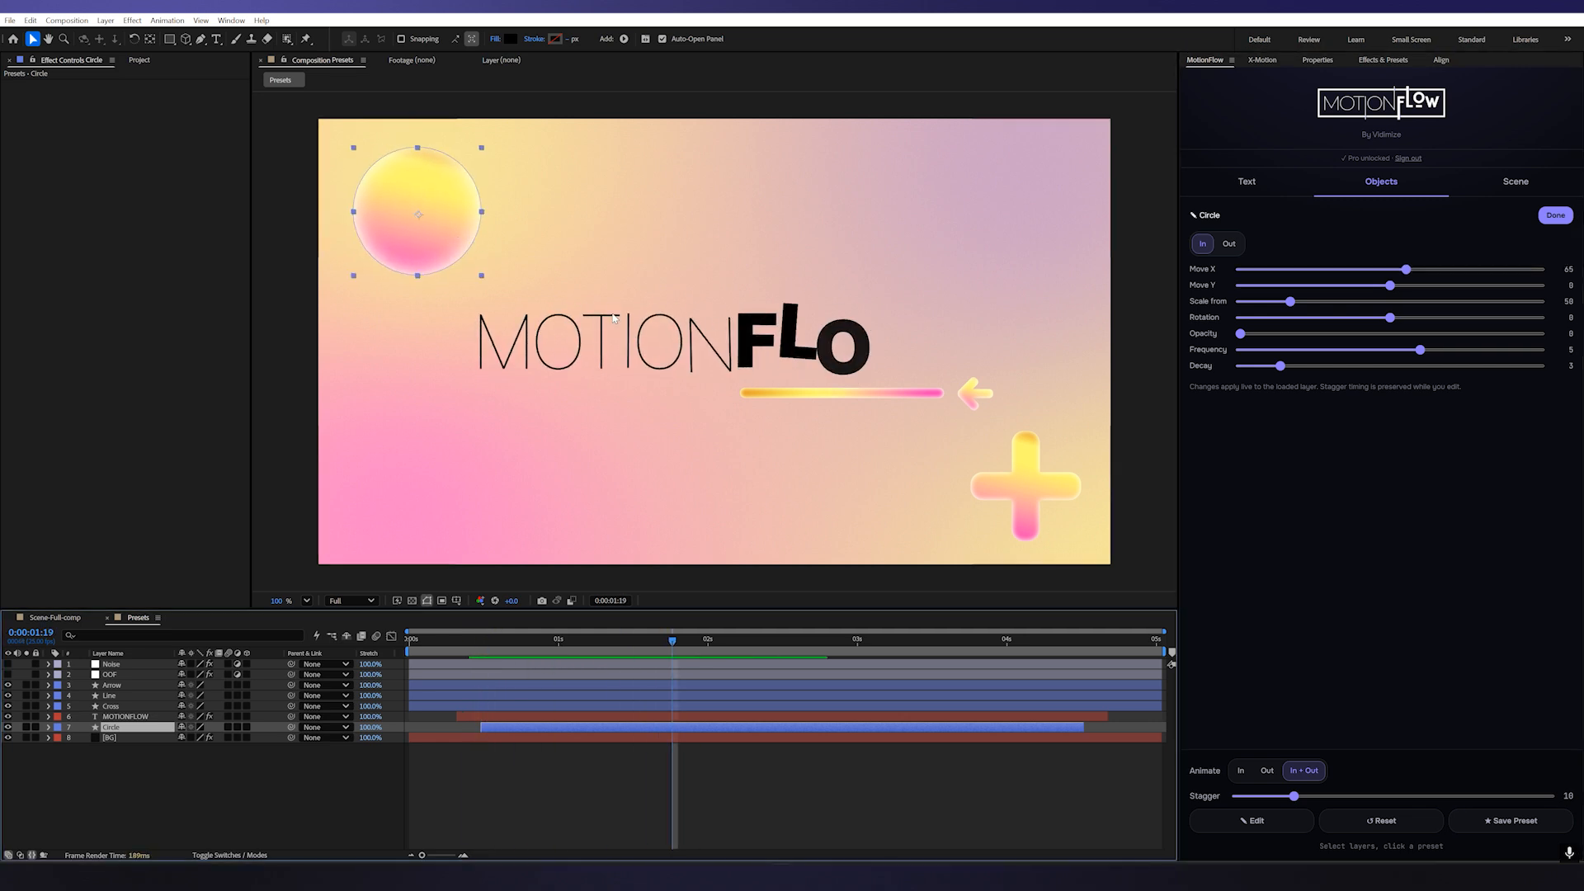
# Save the customised Circle animation as a preset named "My Bounce" and finish editing
pyautogui.click(1516, 820)
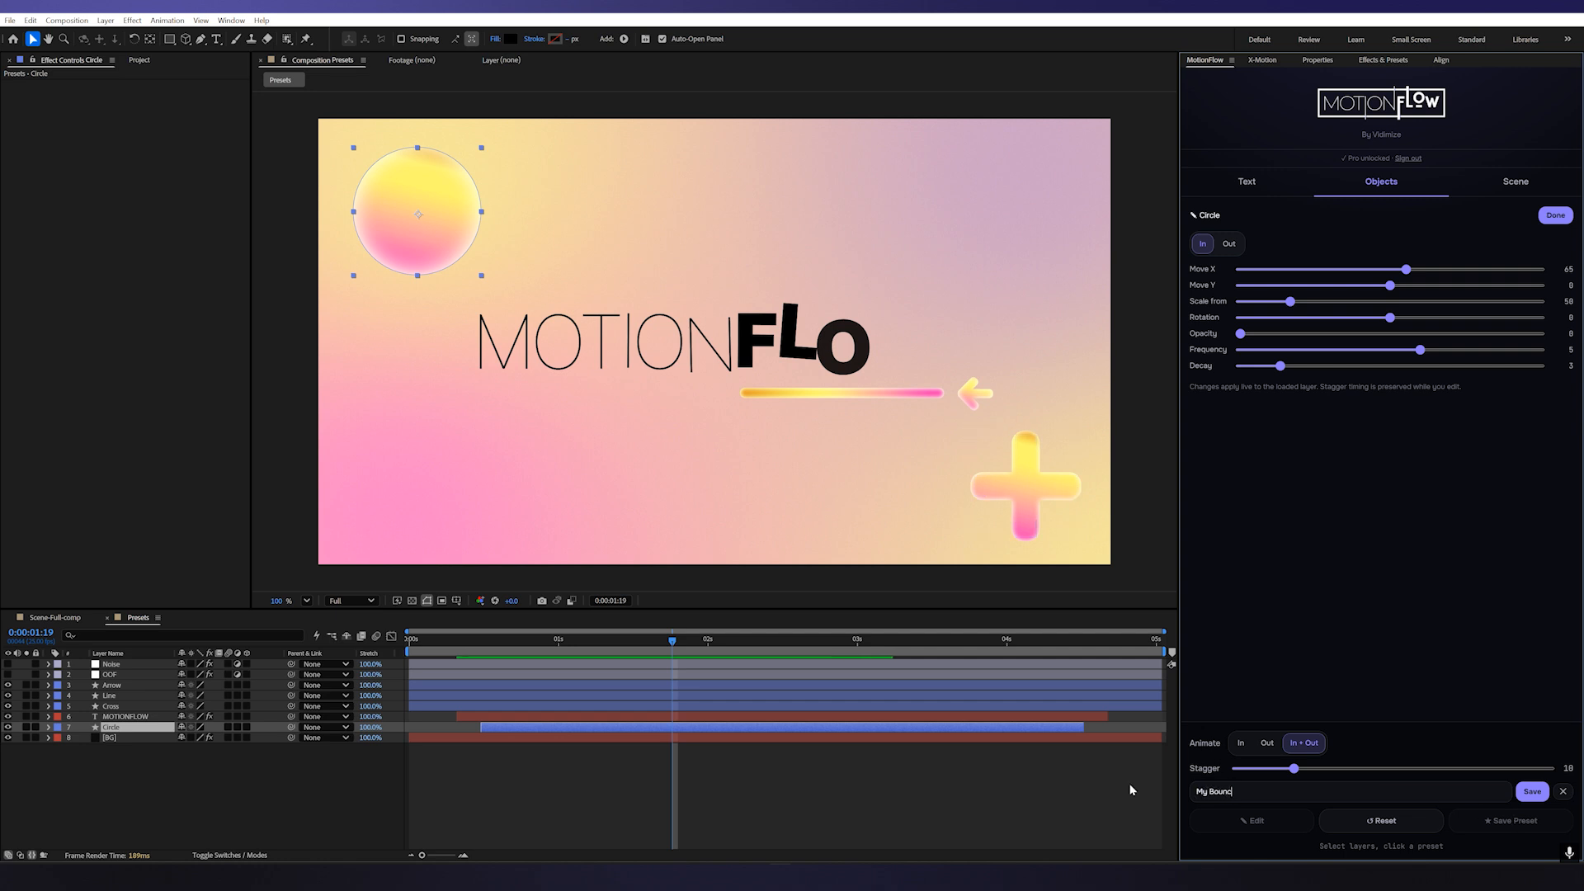
pyautogui.click(1532, 792)
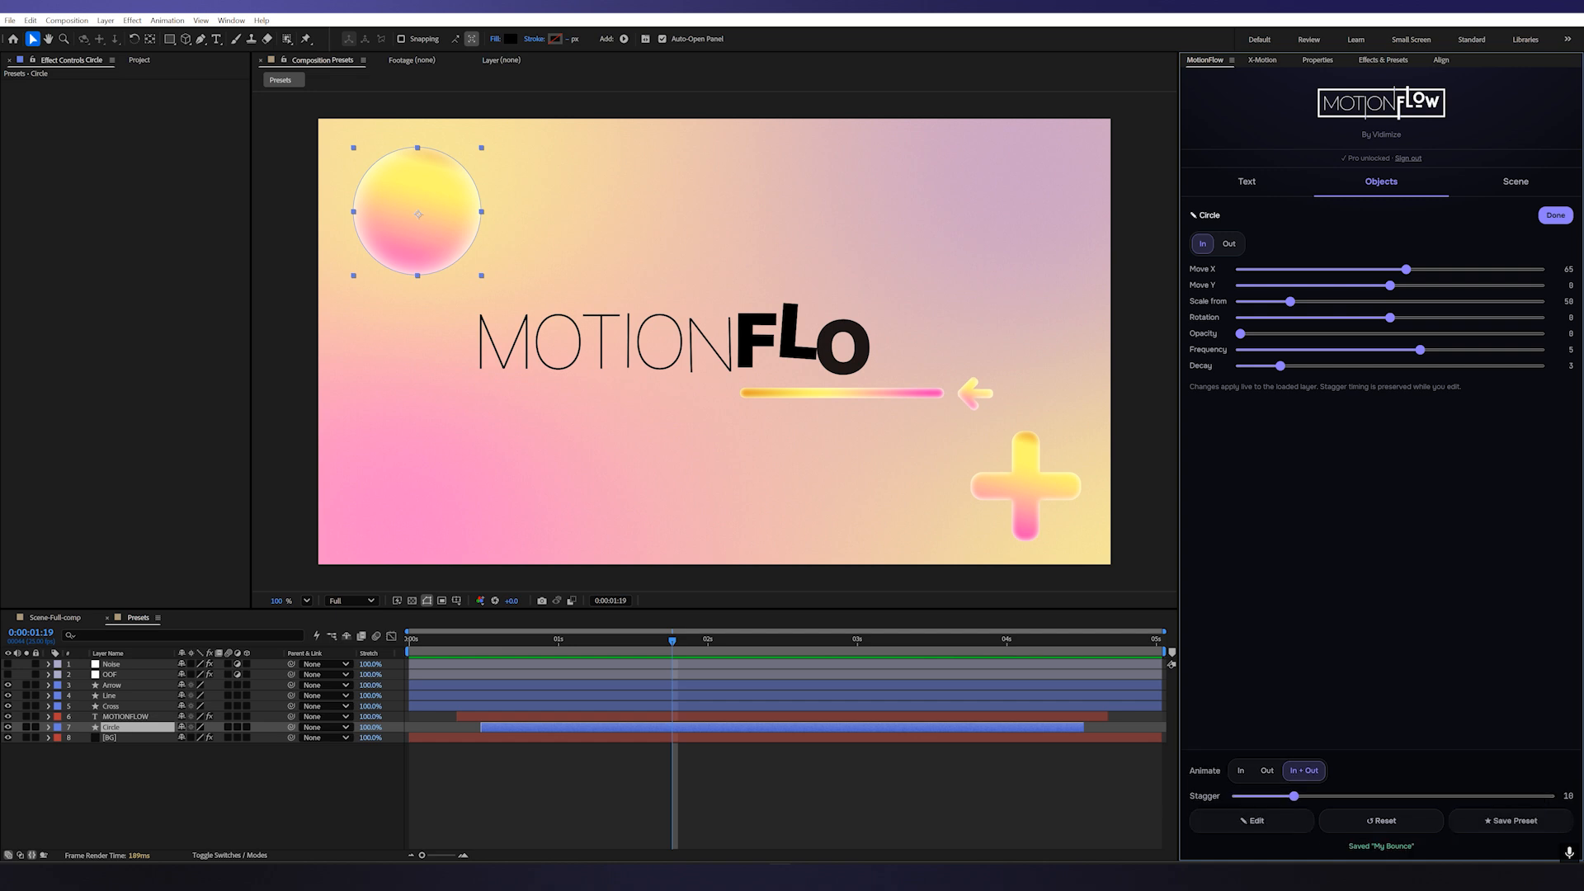
pyautogui.click(1552, 218)
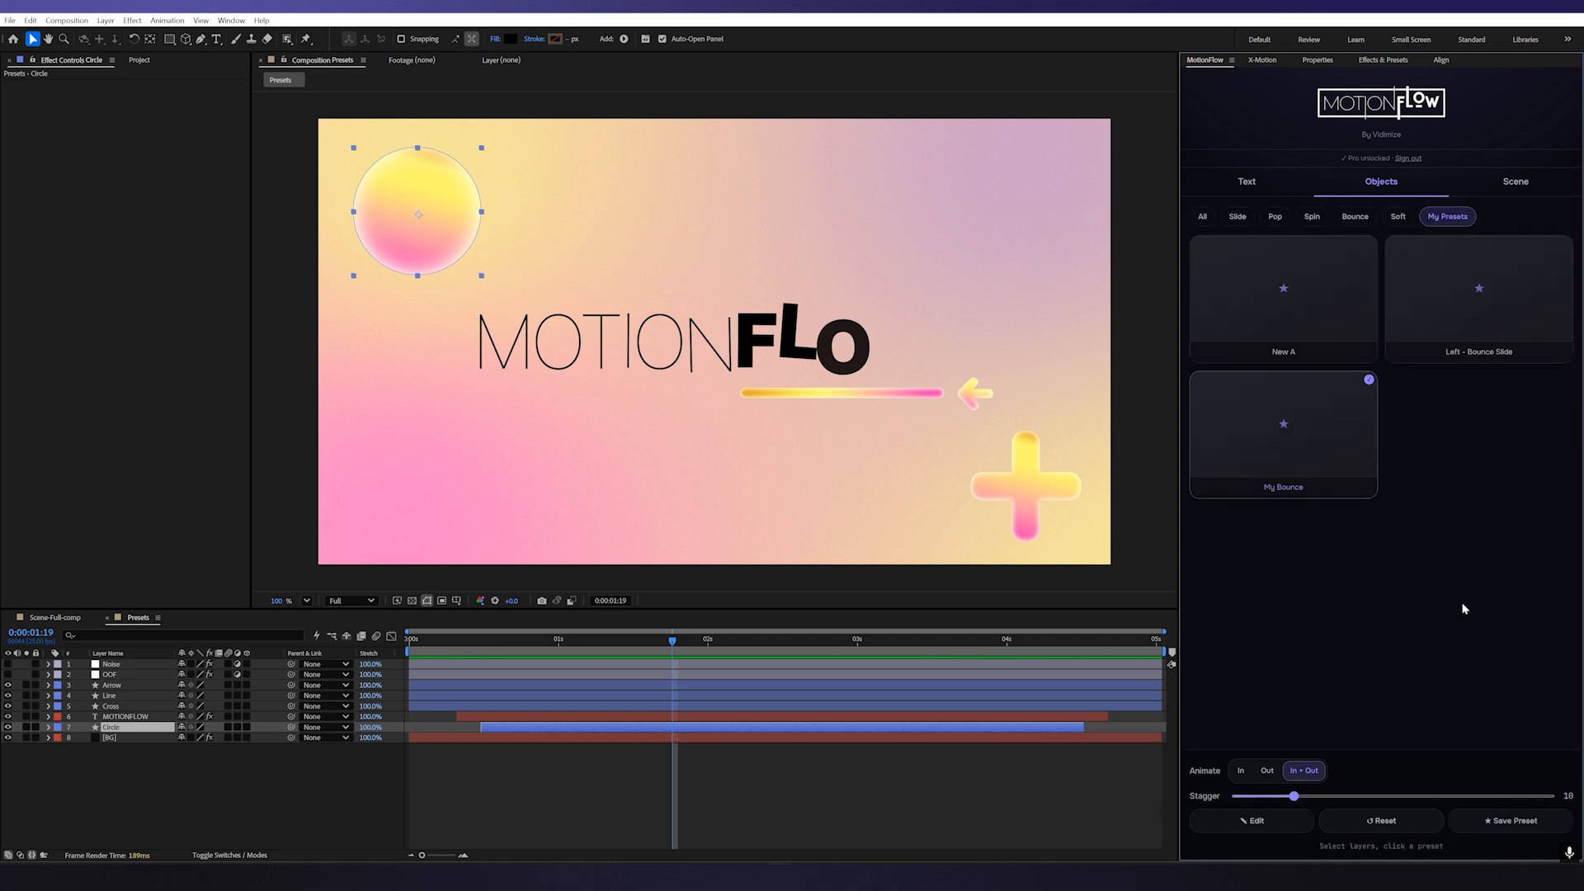
# Apply the saved My Bounce preset to the Cross layer and scrub back to the start to check it
pyautogui.click(1014, 528)
pyautogui.click(1285, 423)
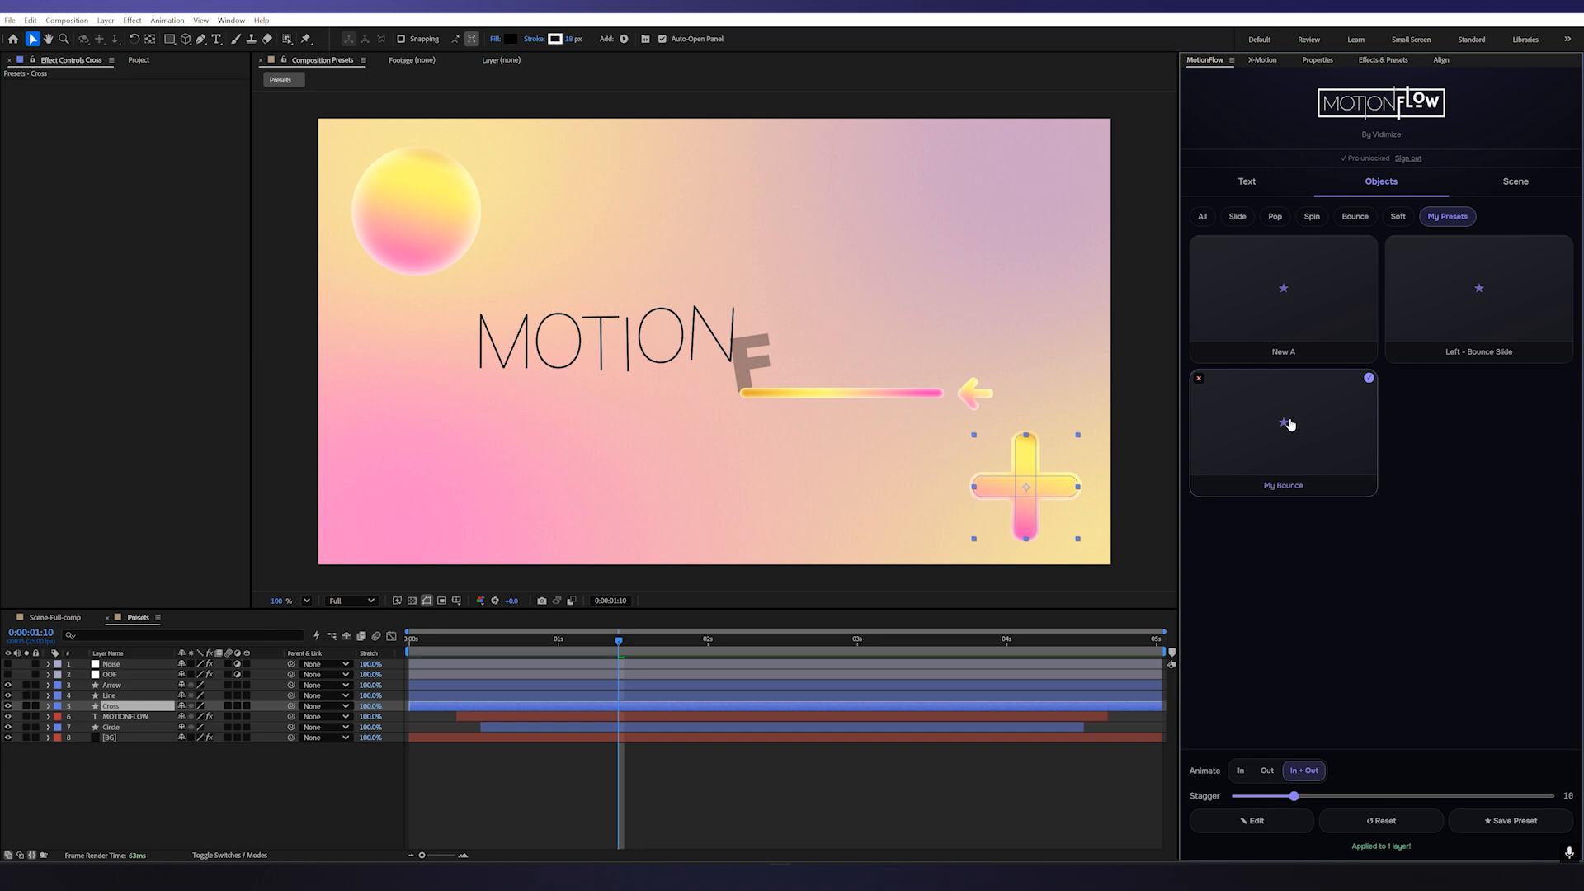
pyautogui.moveTo(429, 641); pyautogui.dragTo(391, 650)
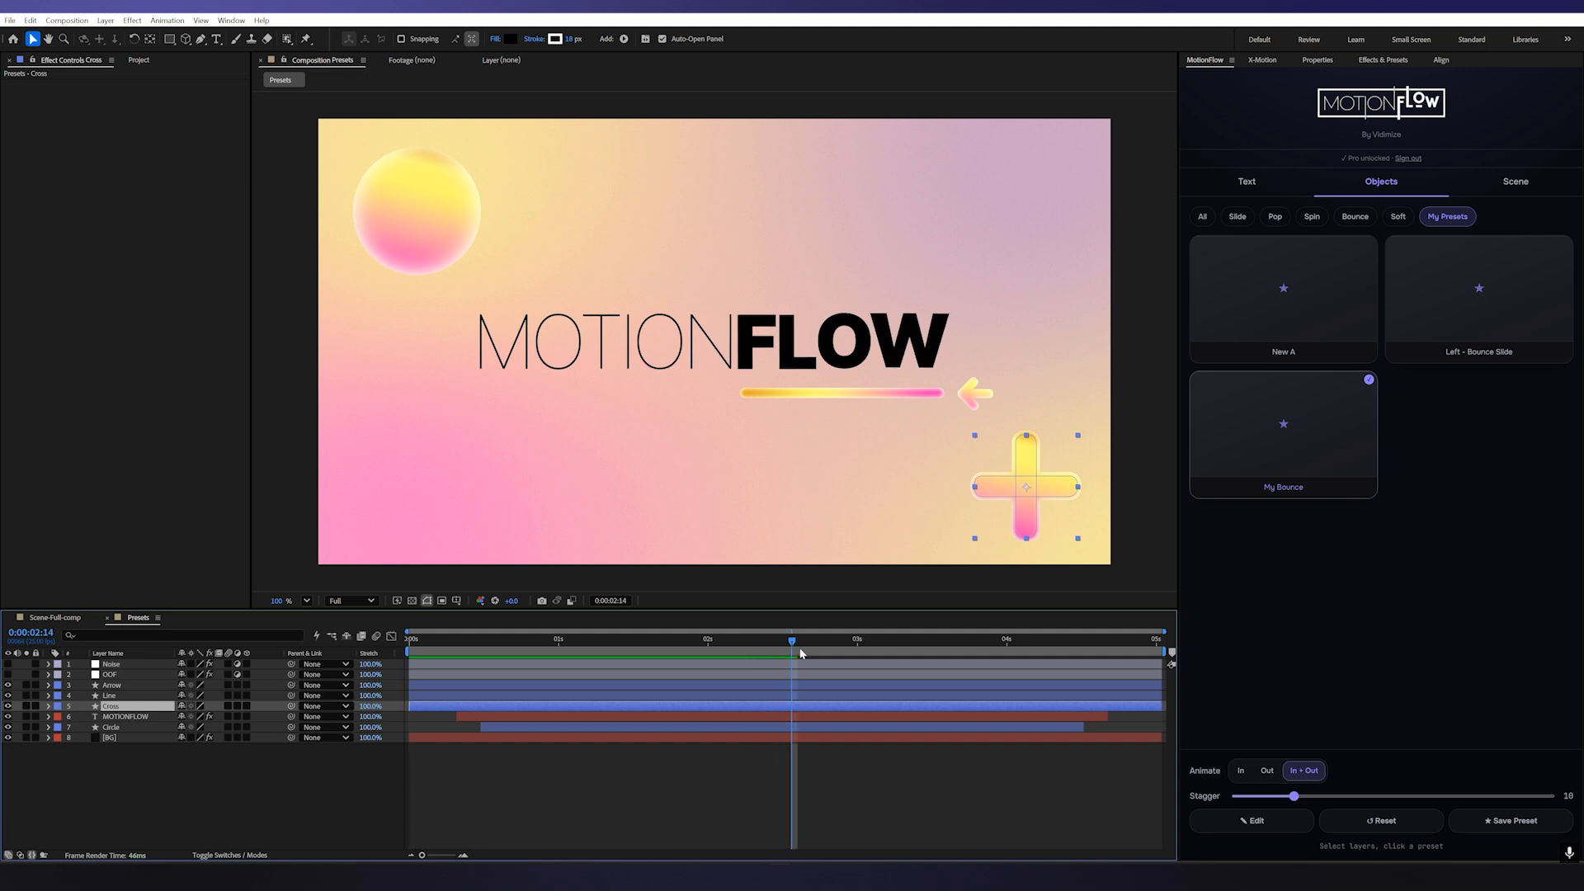
# Apply the Left - Bounce Slide preset to the Line layer and reveal the layer's modified properties
pyautogui.click(776, 397)
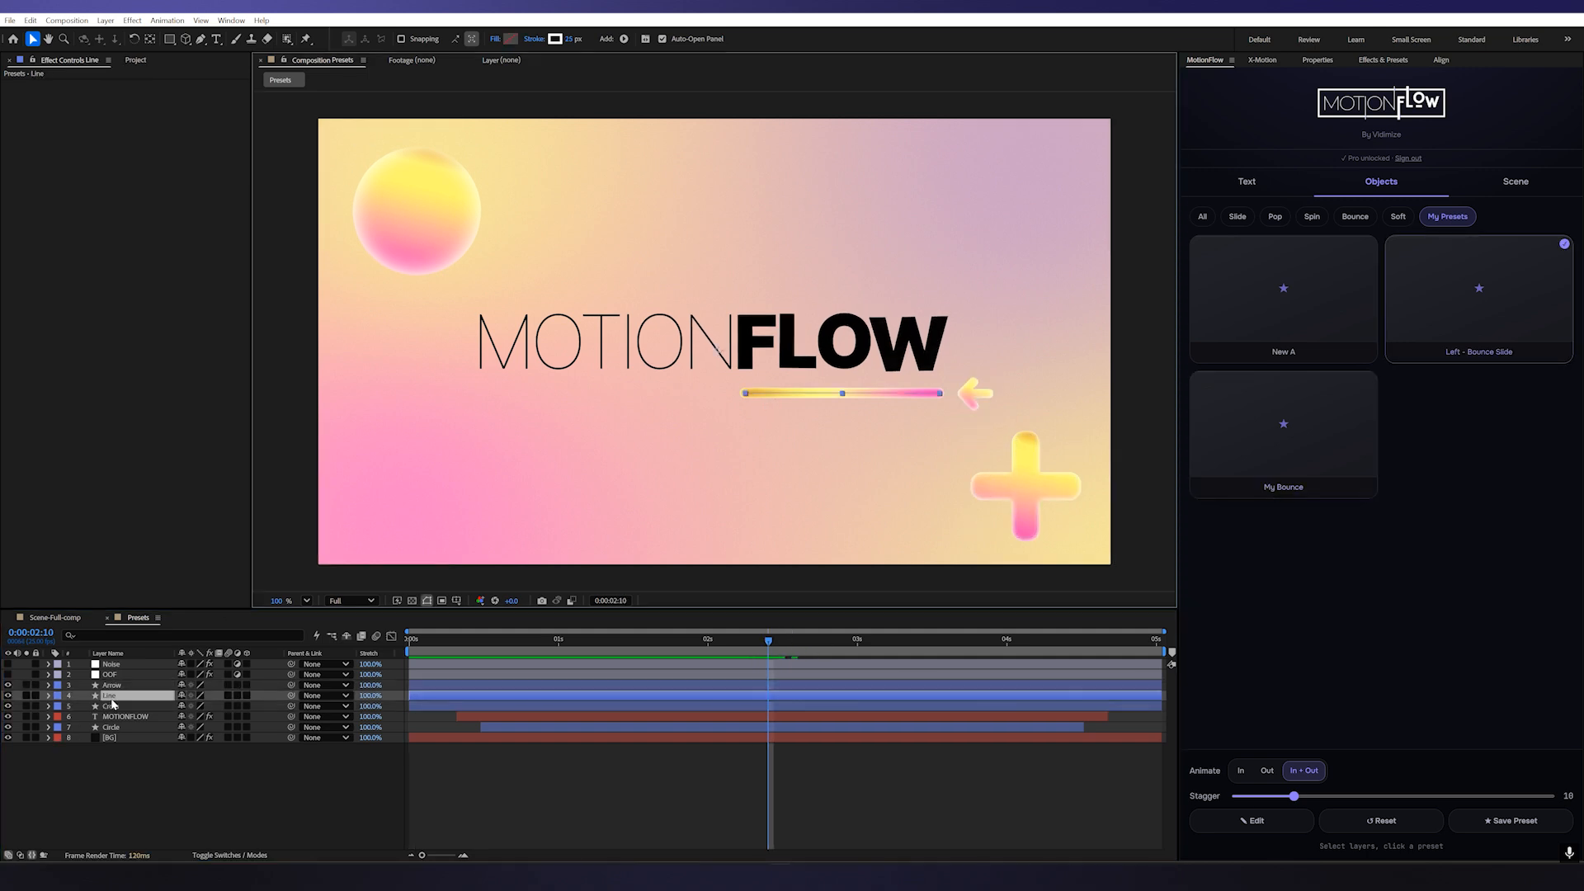
pyautogui.press('u')
pyautogui.press('u')
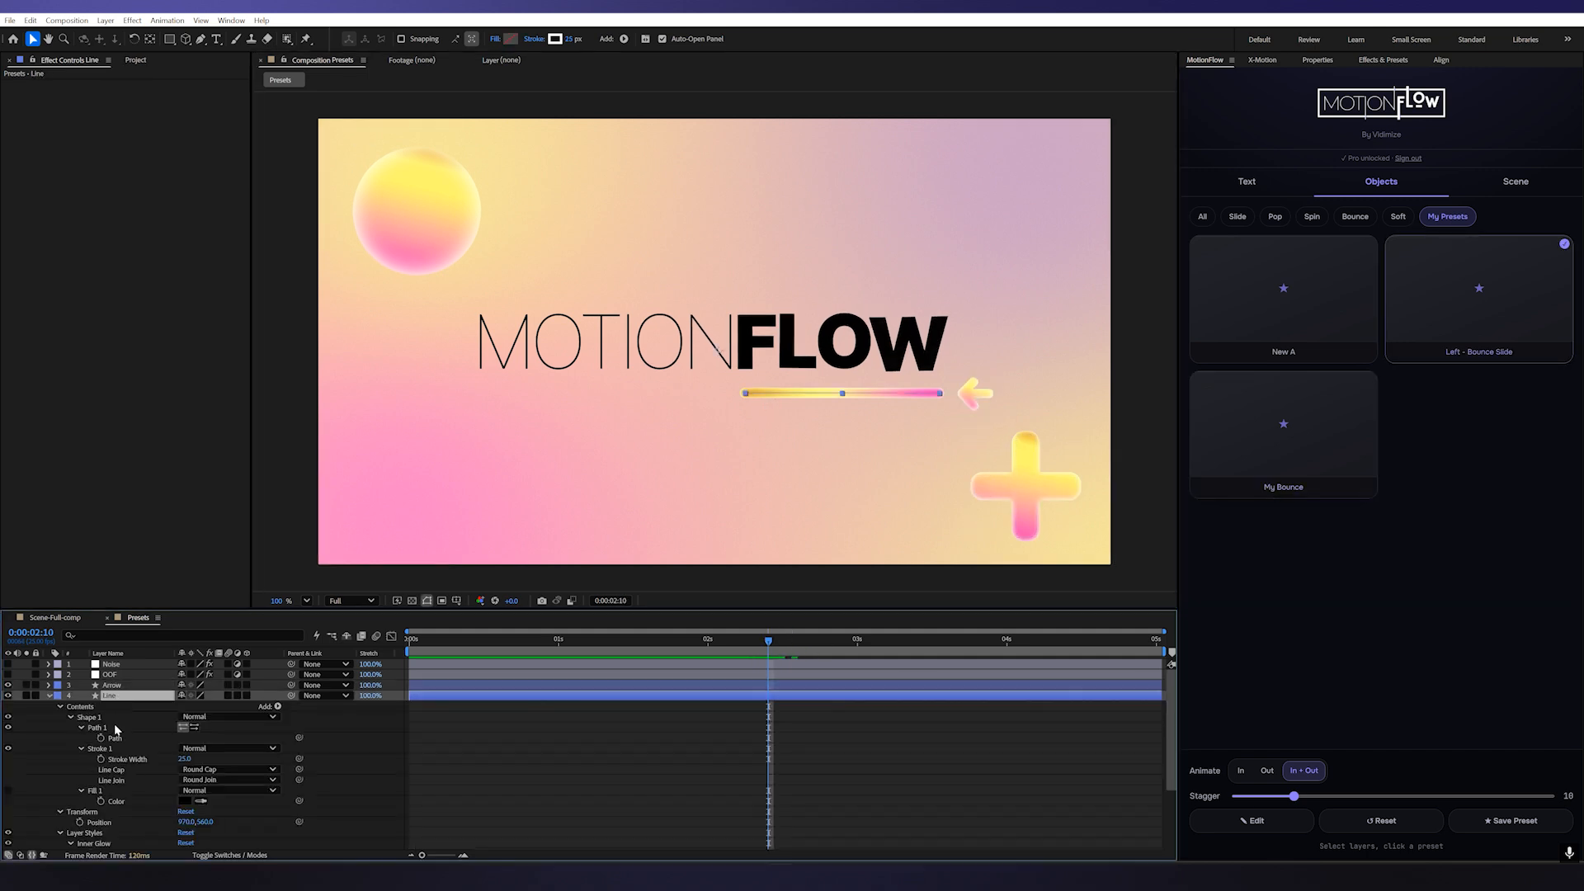
pyautogui.click(111, 730)
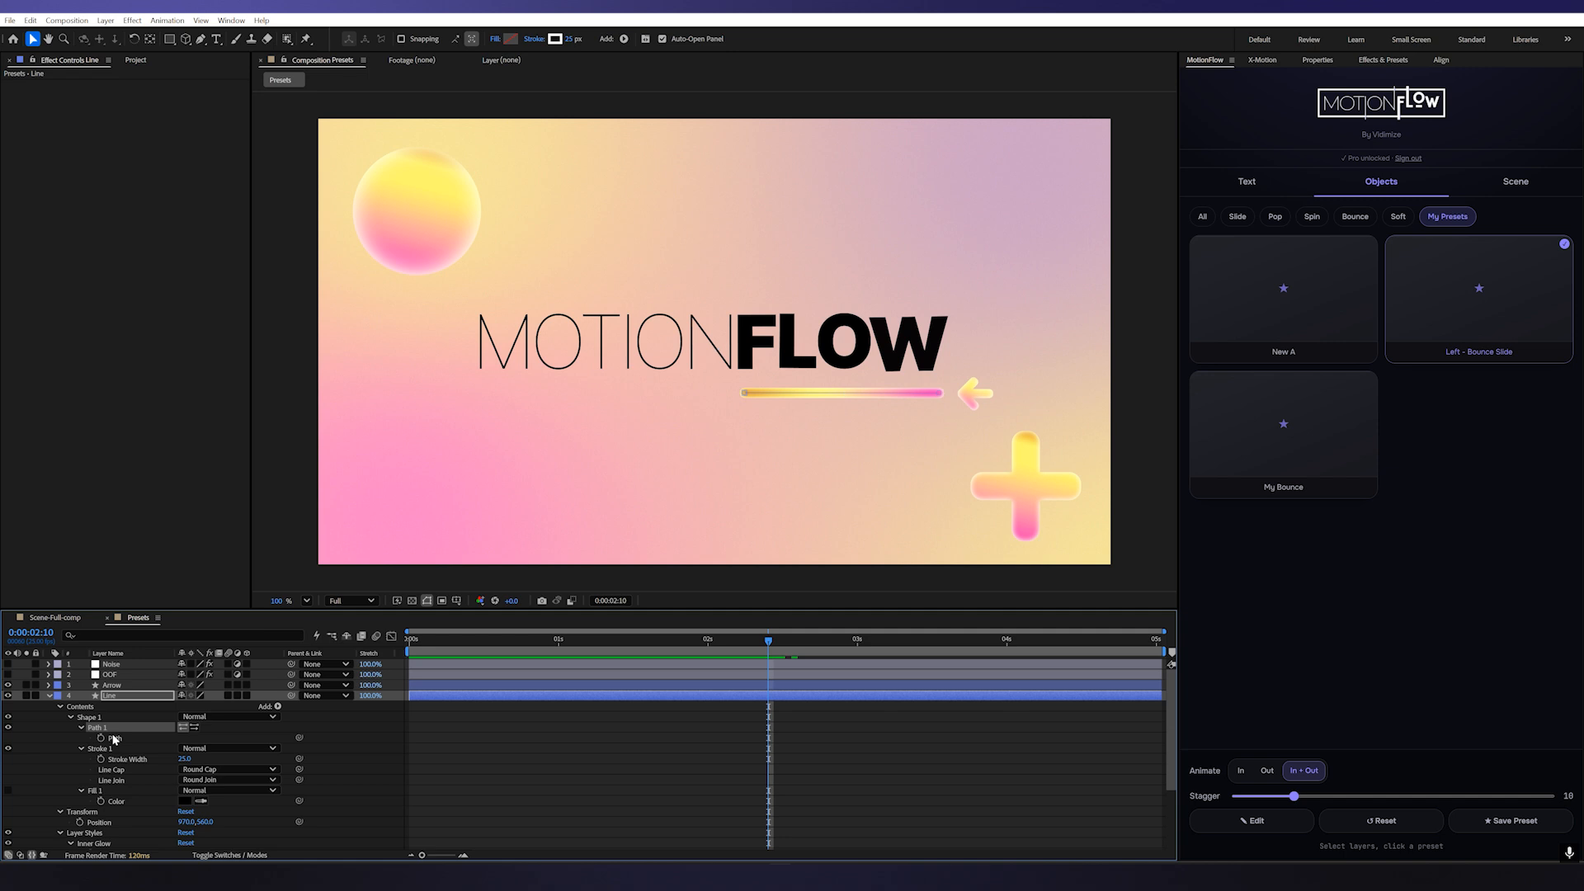
# Run the Random-style In + Out scene animation on only the Line layer and play the composition from the start
pyautogui.click(122, 699)
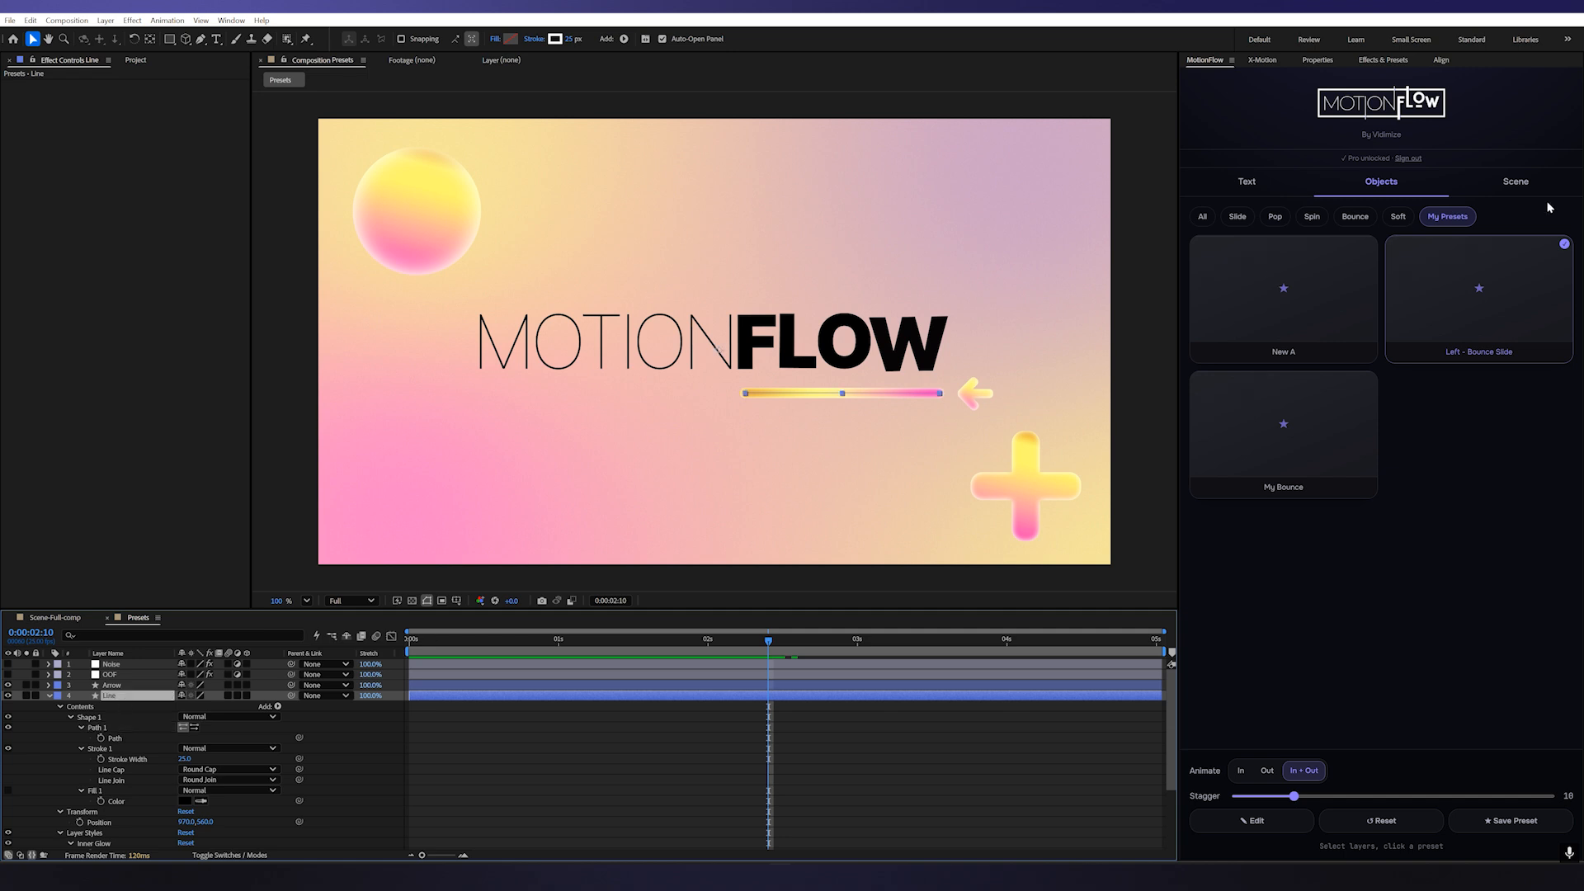
pyautogui.click(1522, 189)
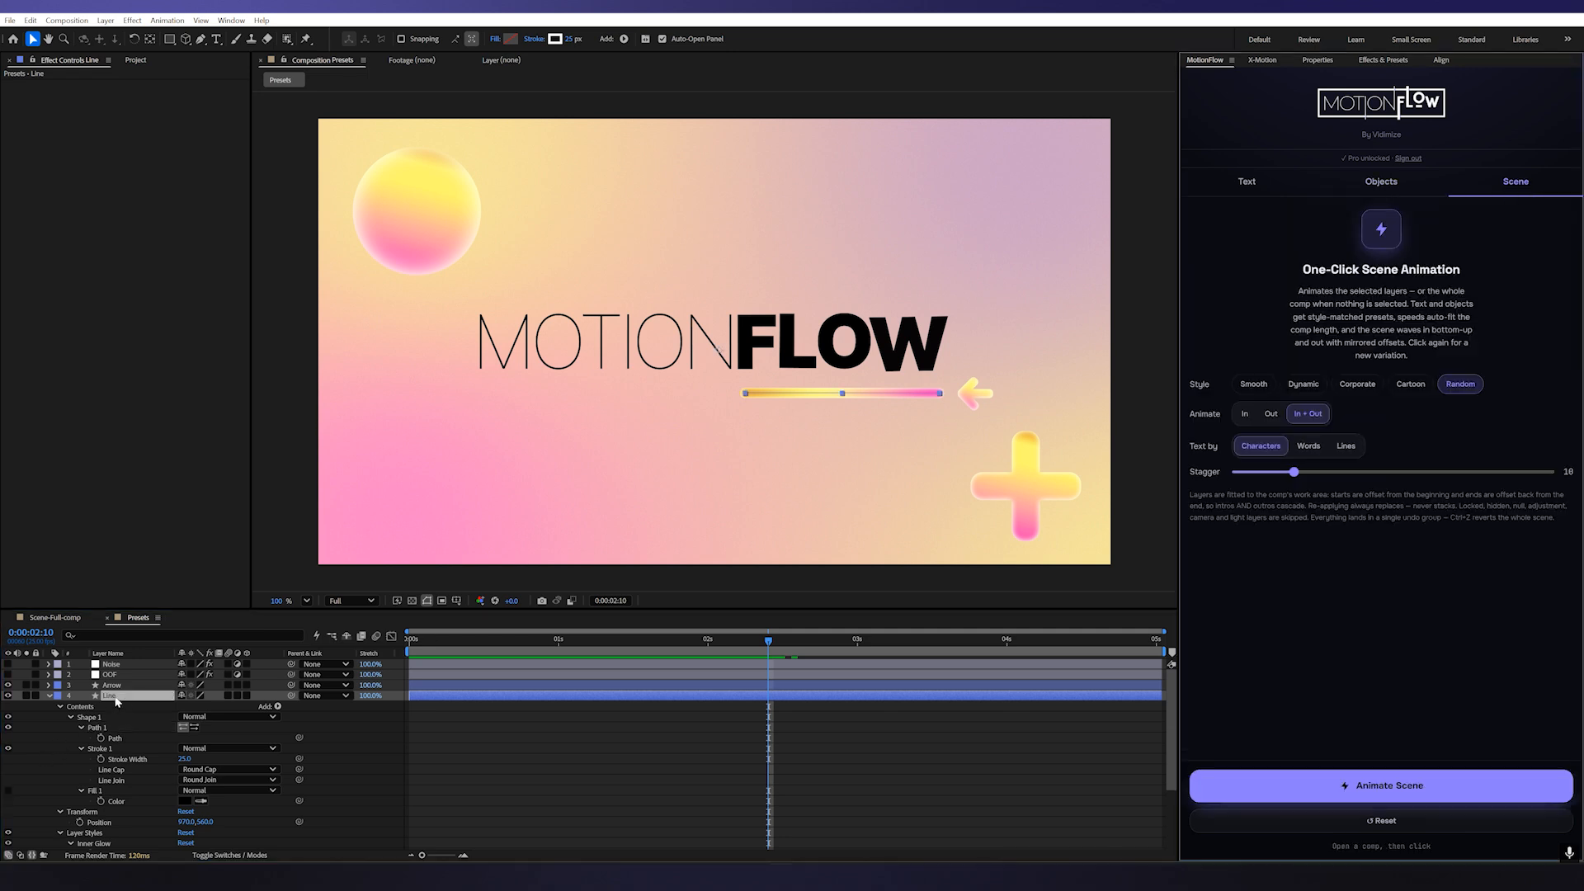
pyautogui.click(1356, 786)
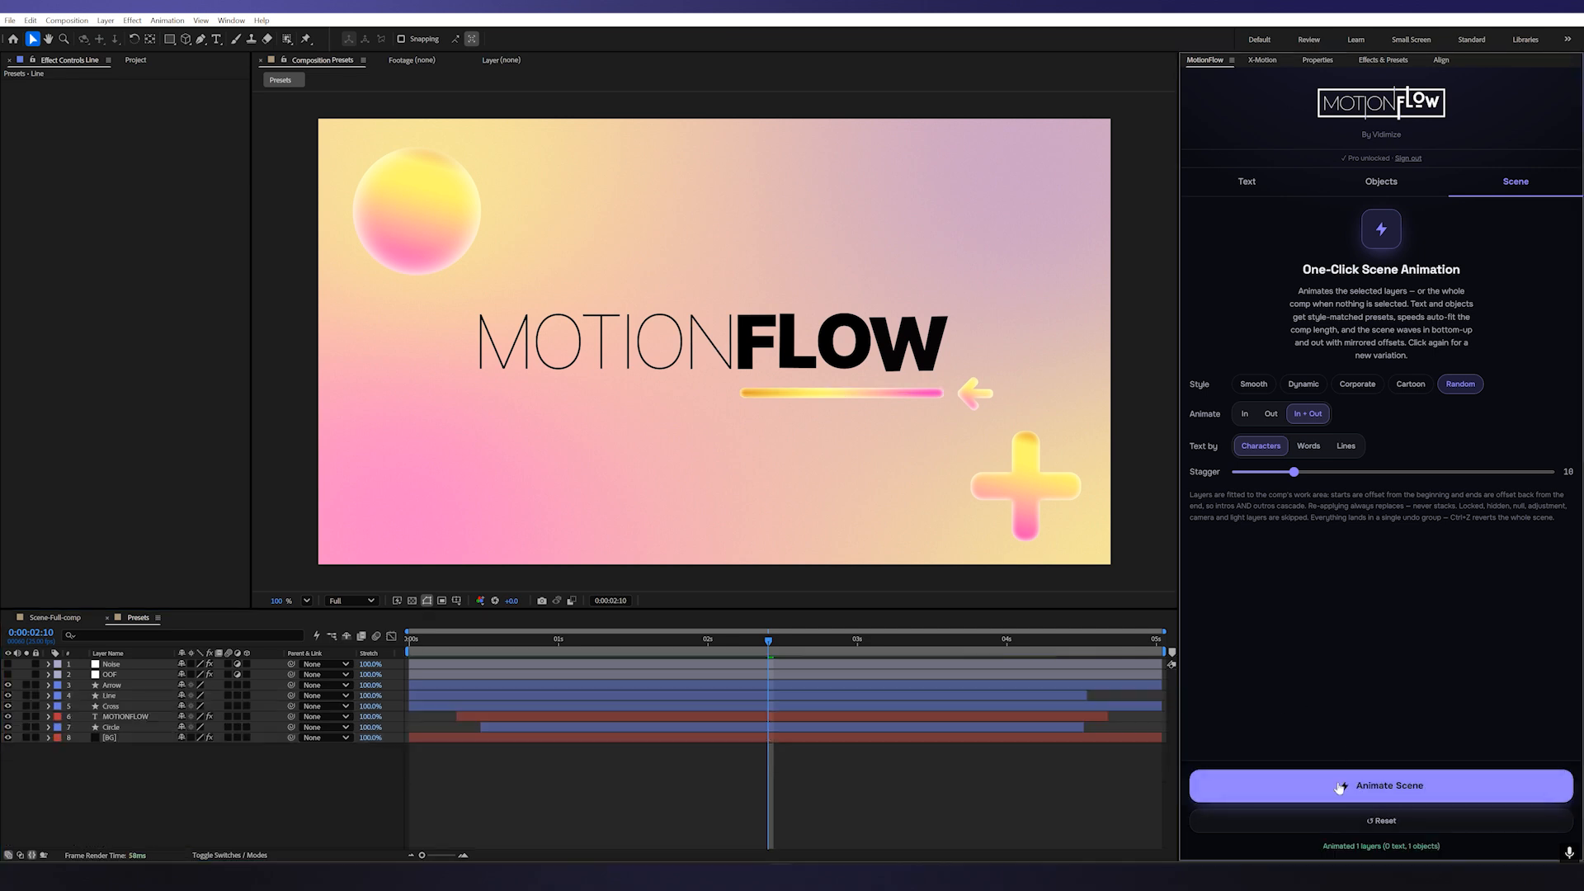
pyautogui.moveTo(495, 646); pyautogui.dragTo(410, 657)
pyautogui.press('space')
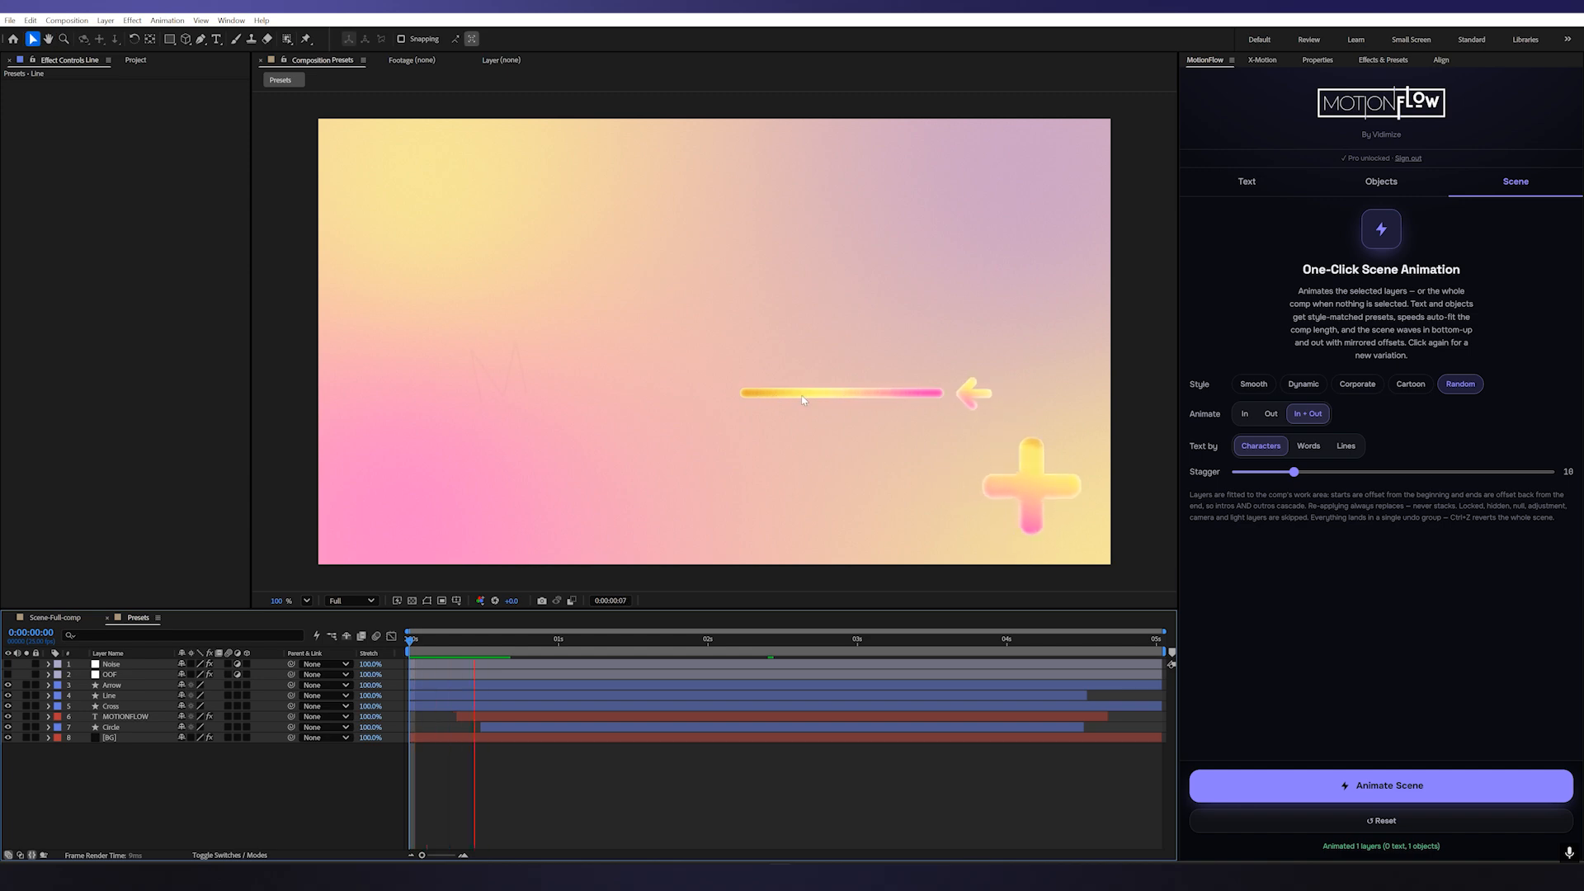